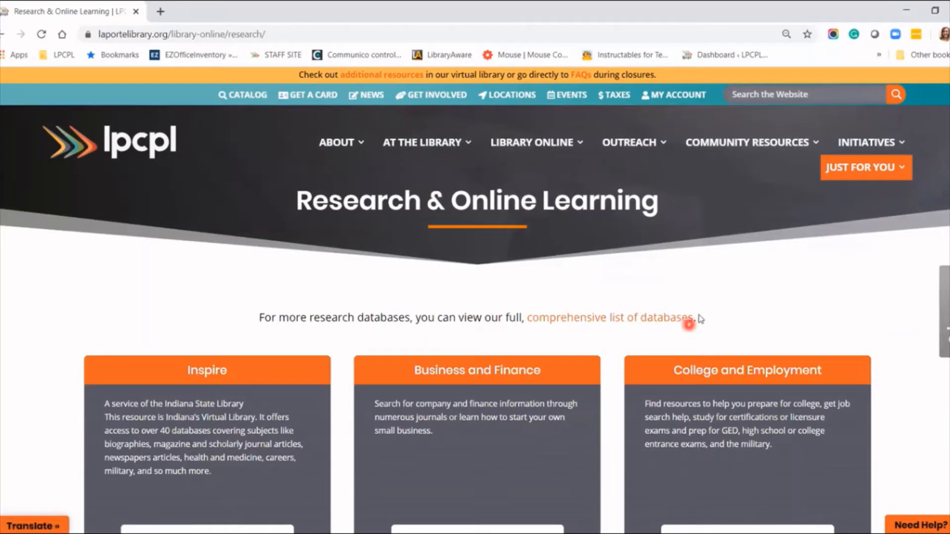
Step: Open the History and Genealogy tools from the library's Research & Online Learning page
scroll(702, 317, "down", 1)
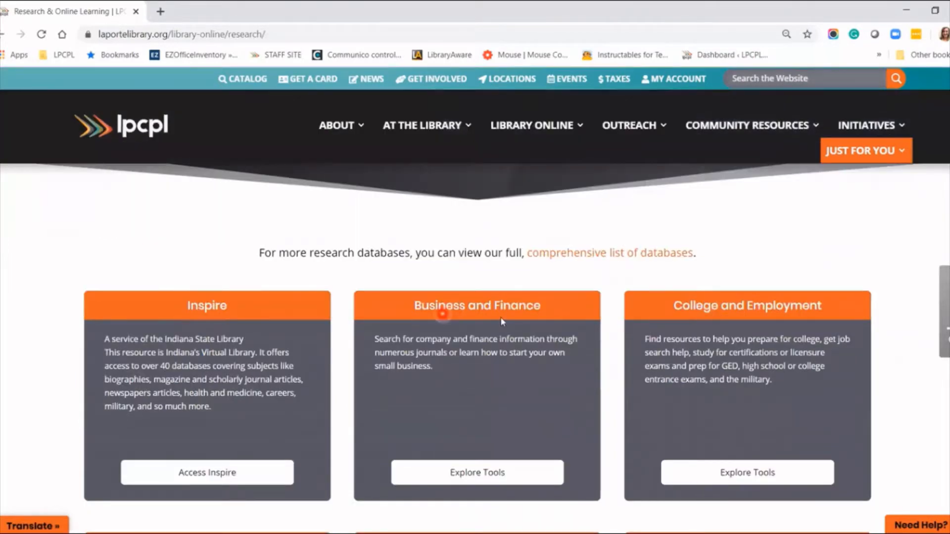
scroll(626, 310, "down", 6)
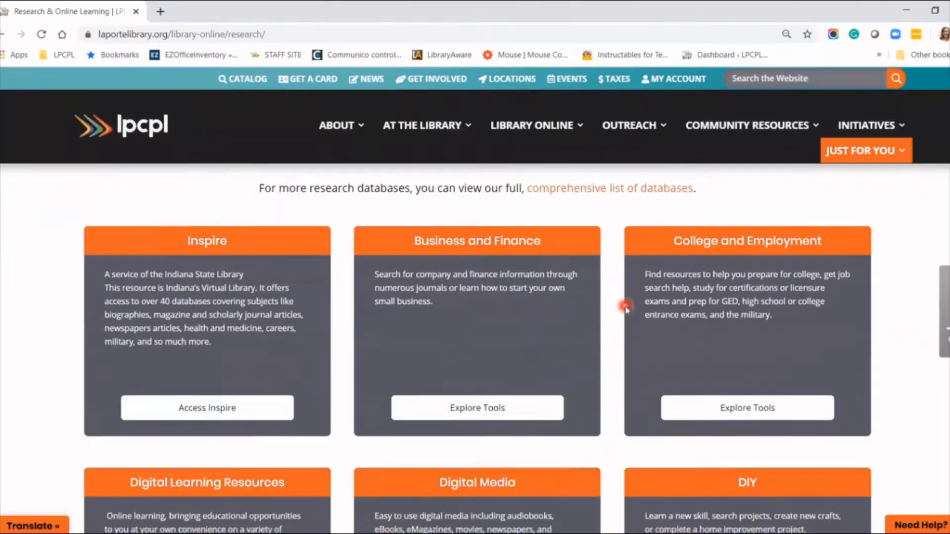
scroll(628, 303, "down", 4)
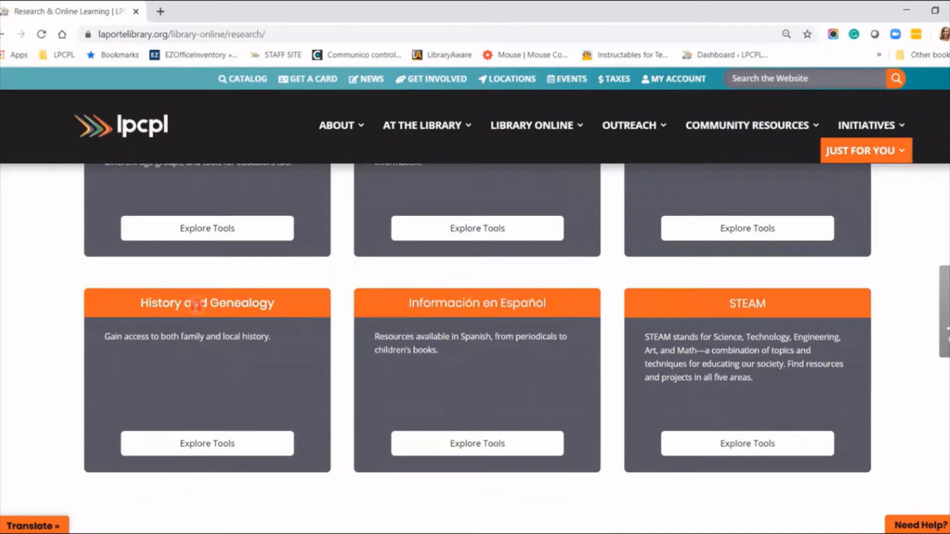
left_click(197, 444)
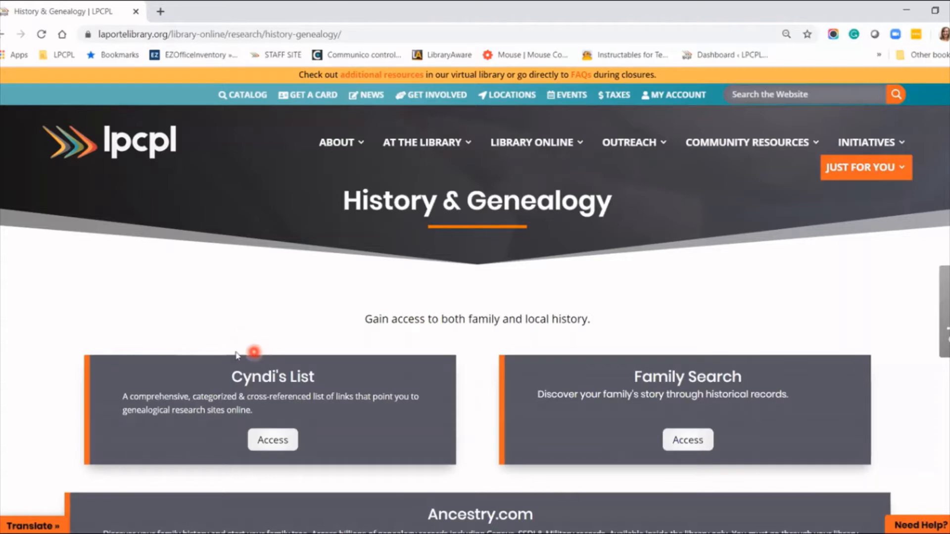
Step: Access the Heritage Quest database from the History & Genealogy resources
scroll(245, 322, "down", 2)
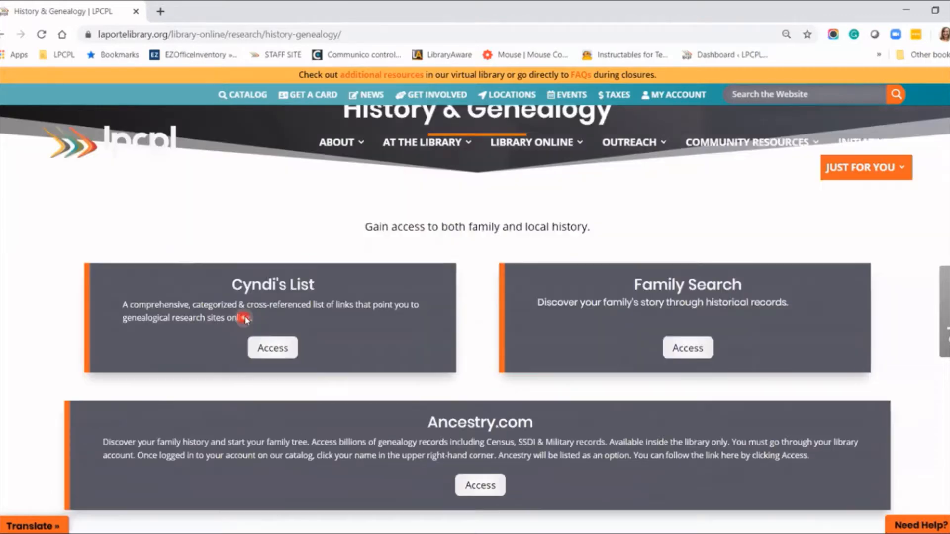
scroll(244, 319, "down", 6)
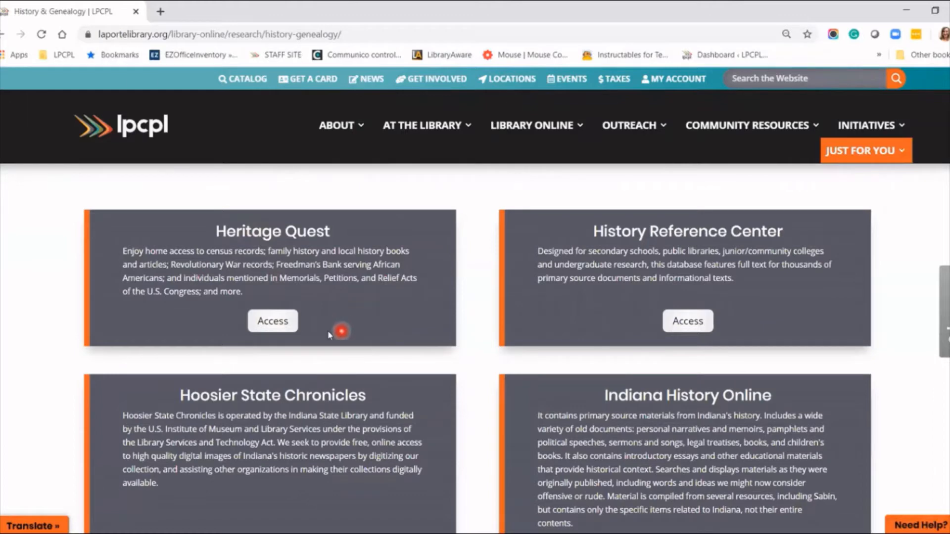
left_click(270, 322)
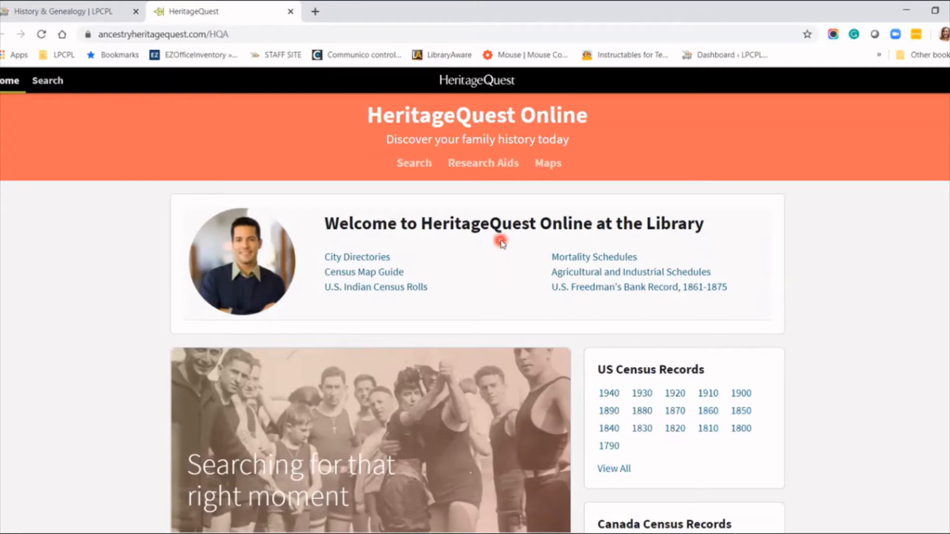
Step: Open HeritageQuest's Research Aids and review the Getting Started, Census and Beyond the Basics topics
left_click(474, 165)
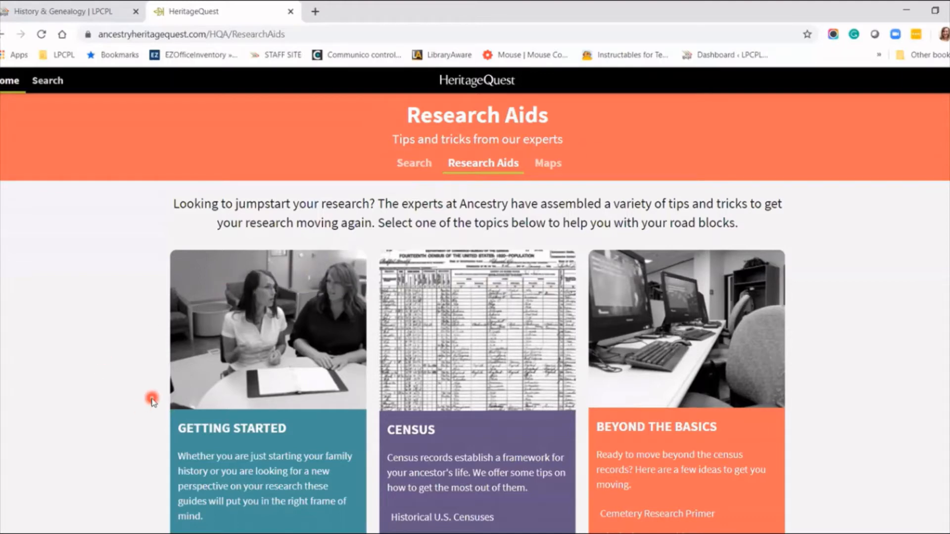
scroll(153, 399, "down", 1)
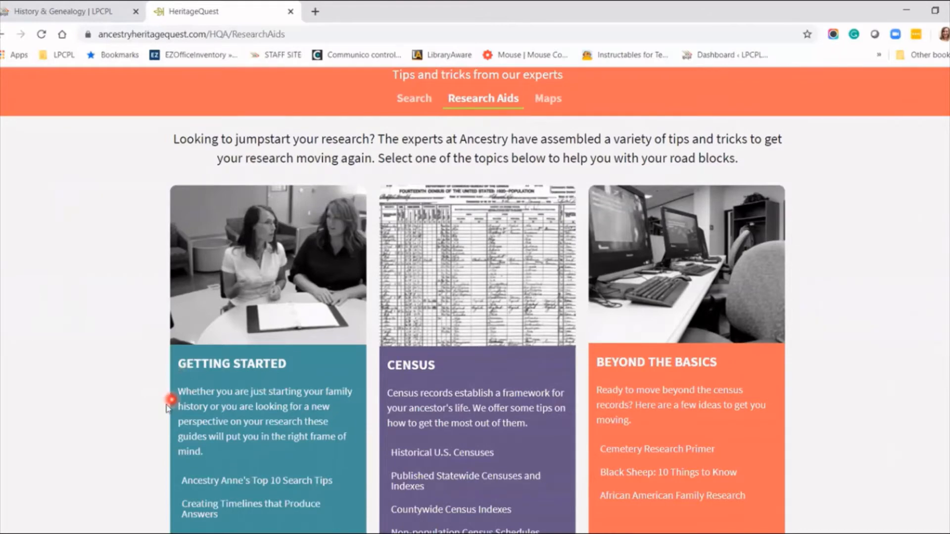
scroll(169, 403, "down", 1)
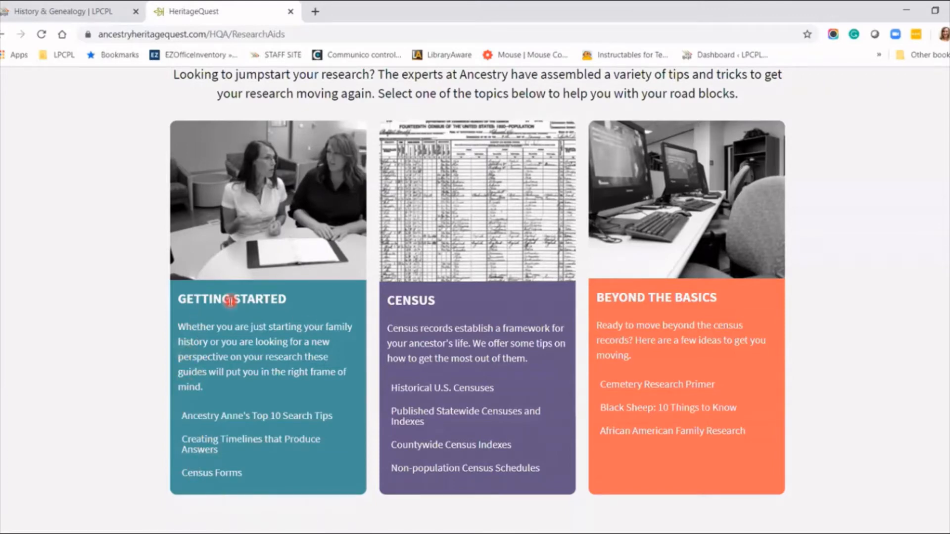
scroll(230, 301, "up", 3)
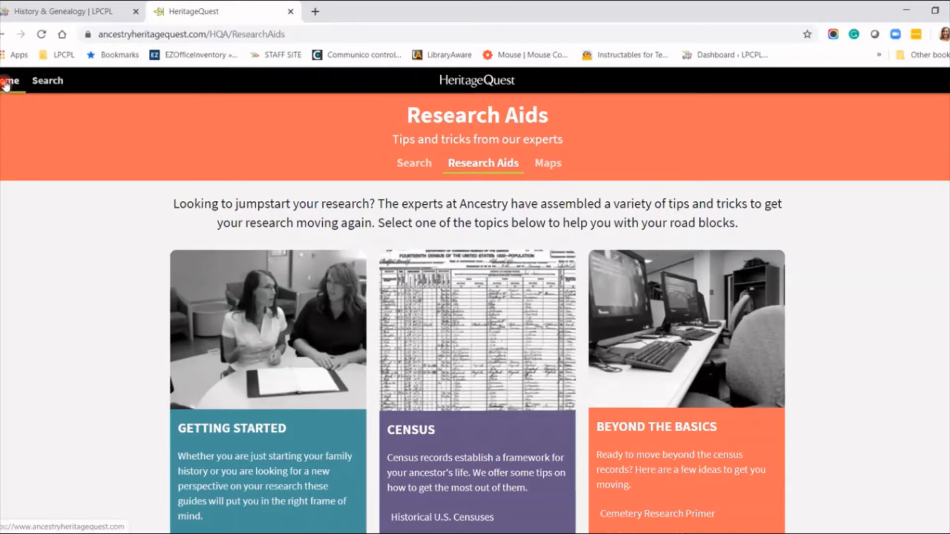
Step: Open the U.S. Federal Census Collection search form and look through its included data collections
left_click(49, 84)
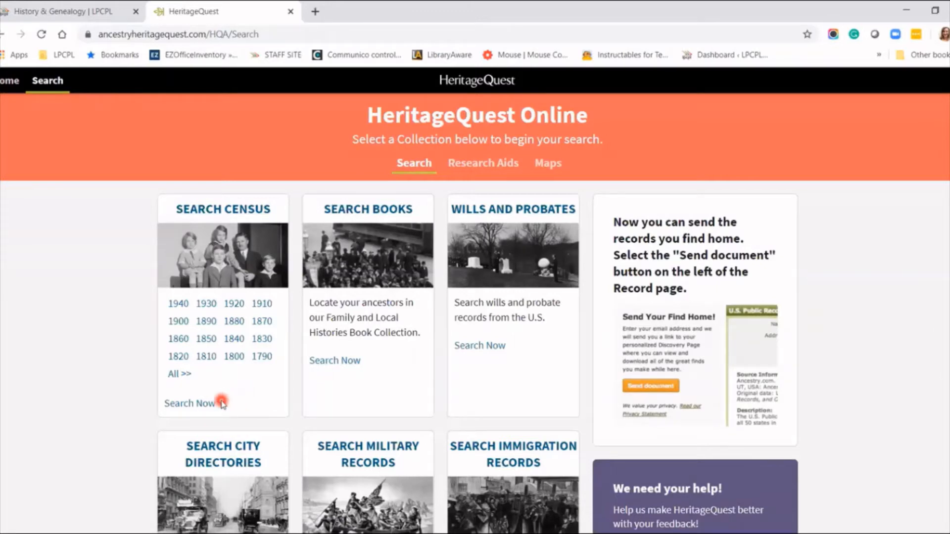
left_click(182, 406)
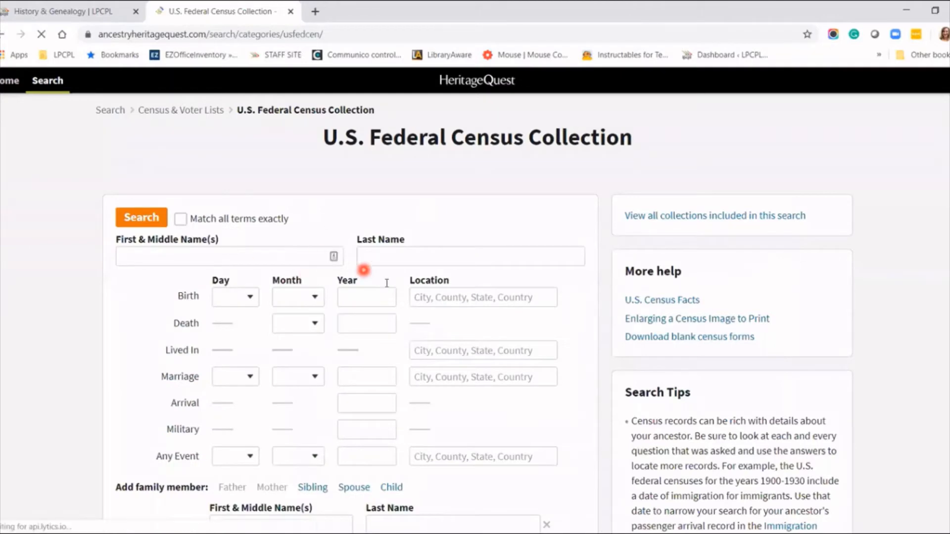
scroll(450, 284, "down", 15)
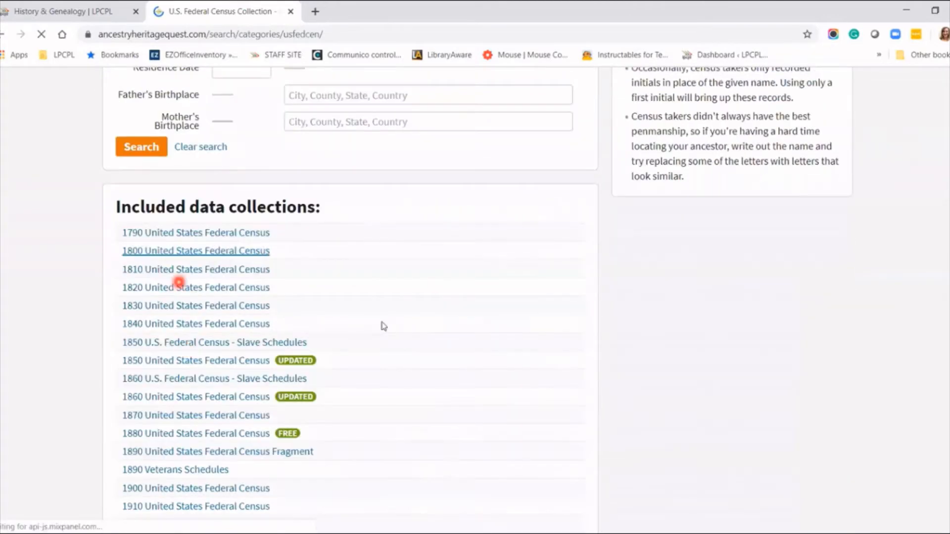
scroll(382, 322, "up", 15)
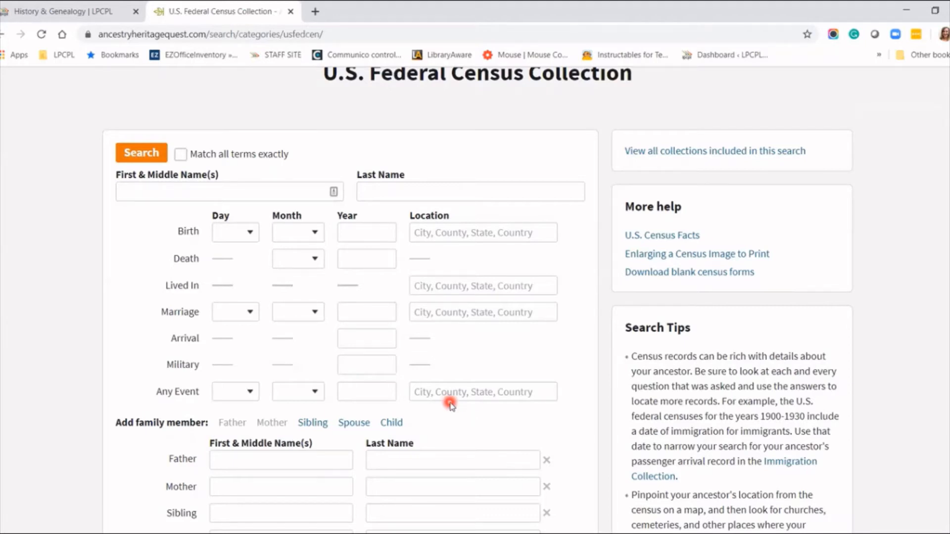
Step: Enter the ancestor's first name and last name in the census search form
left_click(180, 154)
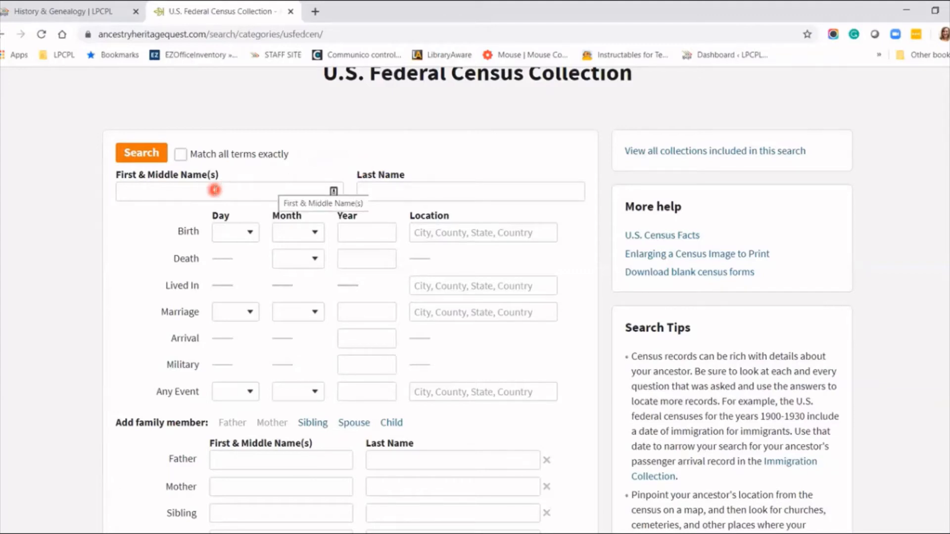
left_click(215, 190)
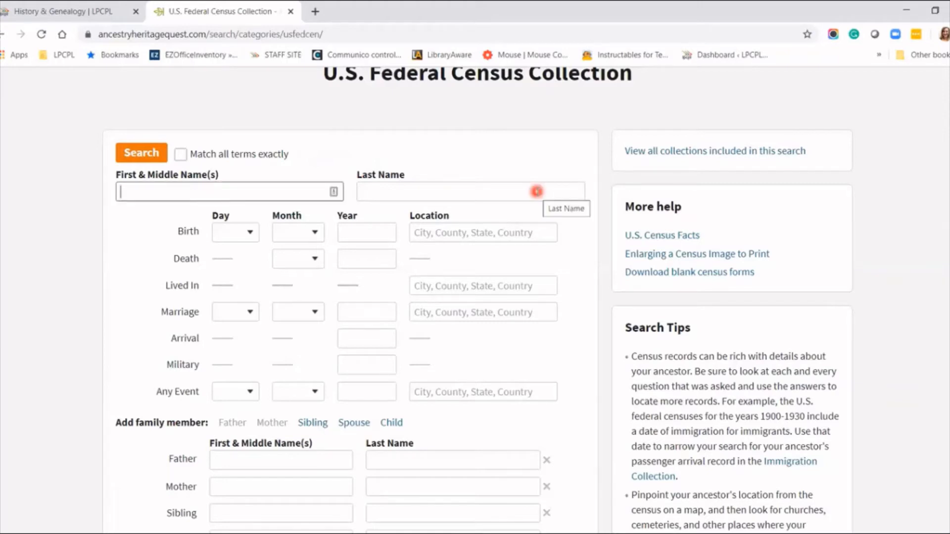
type("And")
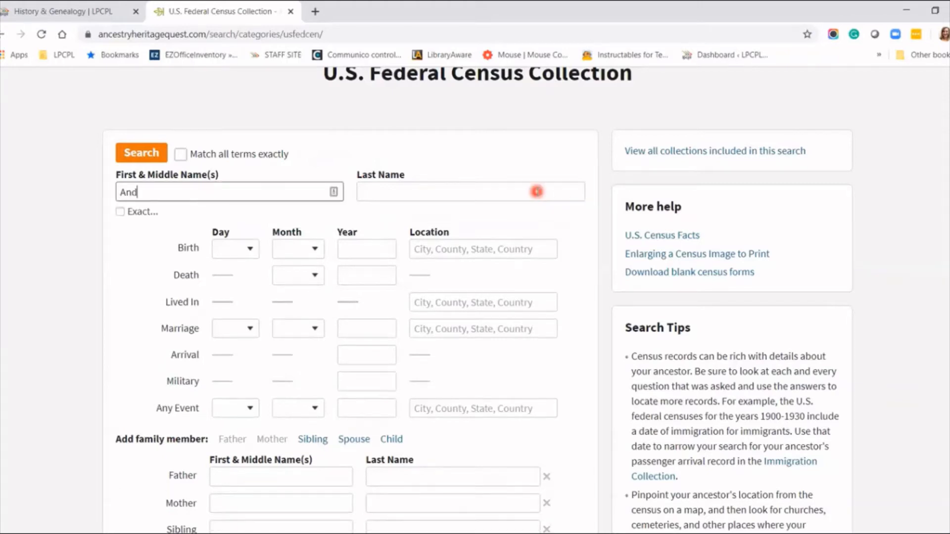
type("rew")
left_click(537, 192)
type("Minich")
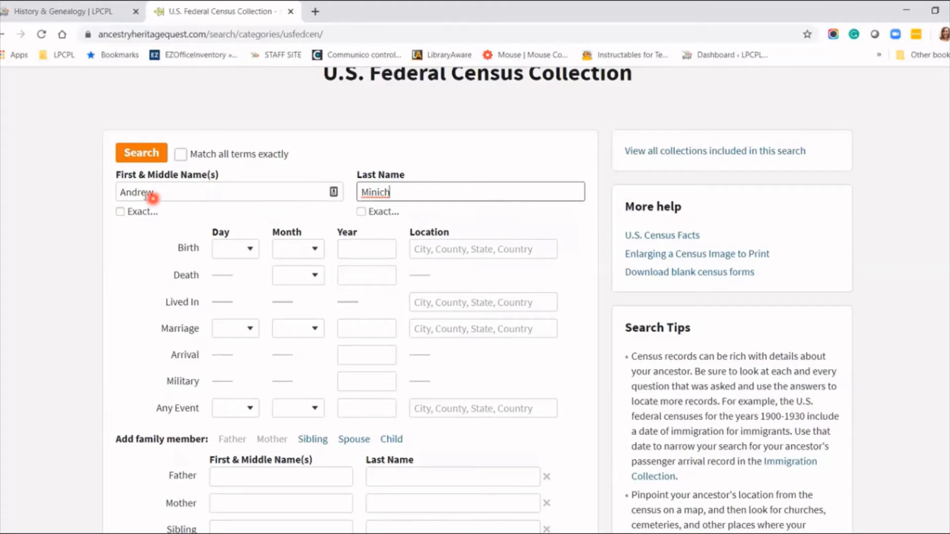
Step: Set the ancestor's birth location to the suggested La Porte County, Indiana, USA
left_click(436, 252)
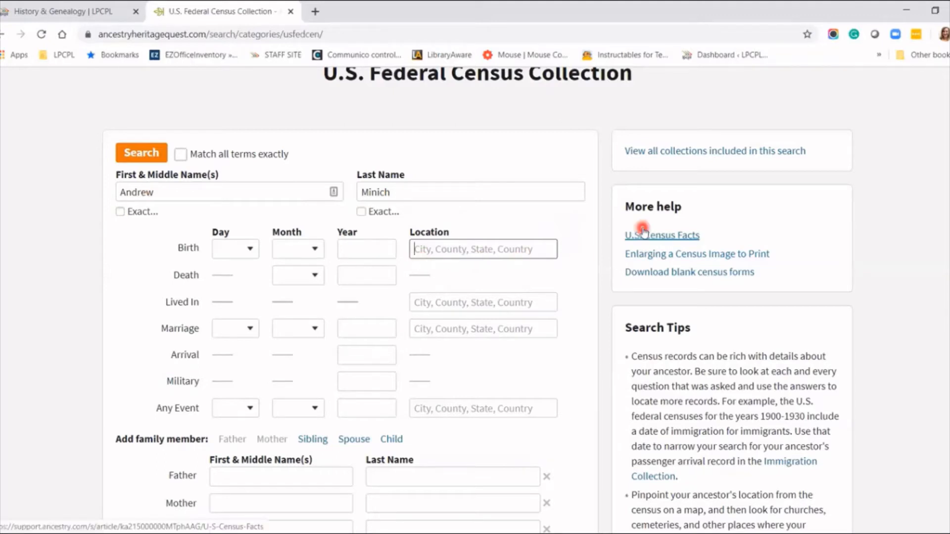
type("La Porte")
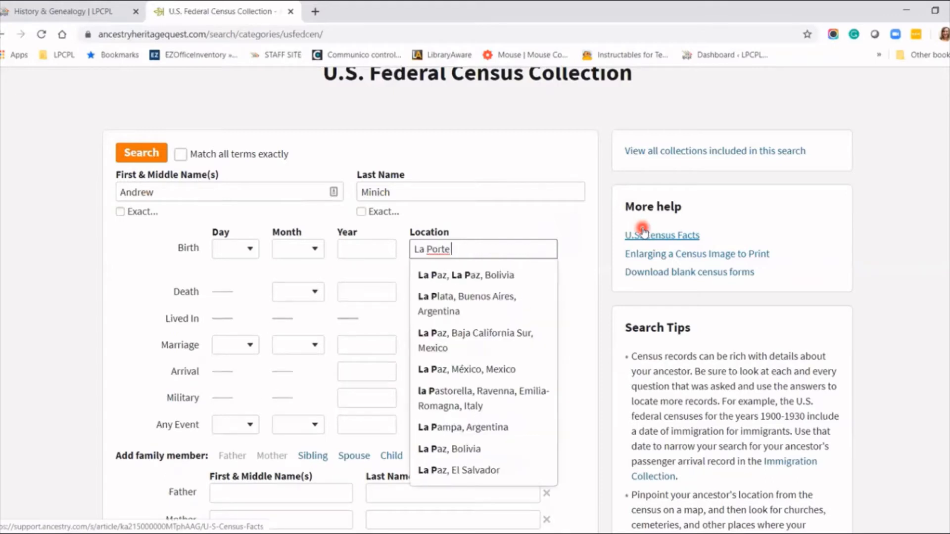
type(" Coun")
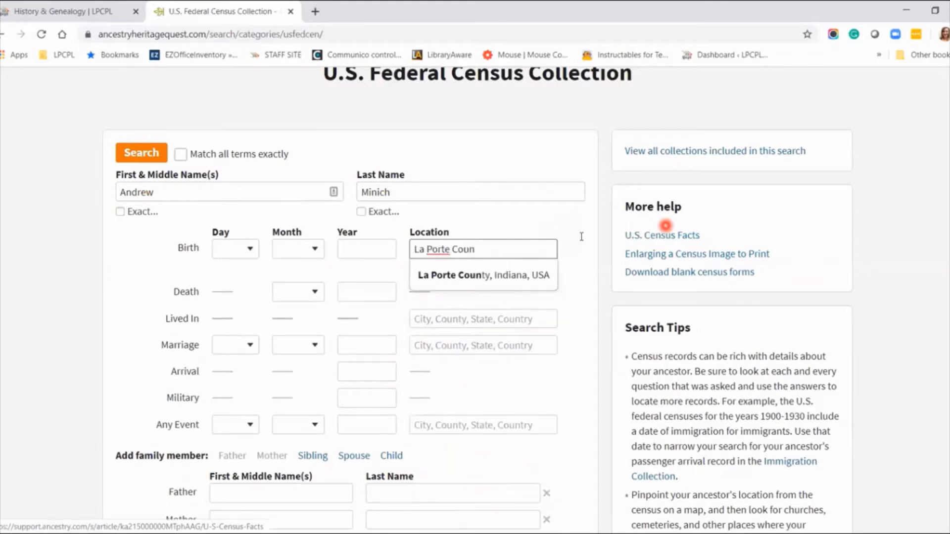
left_click(474, 278)
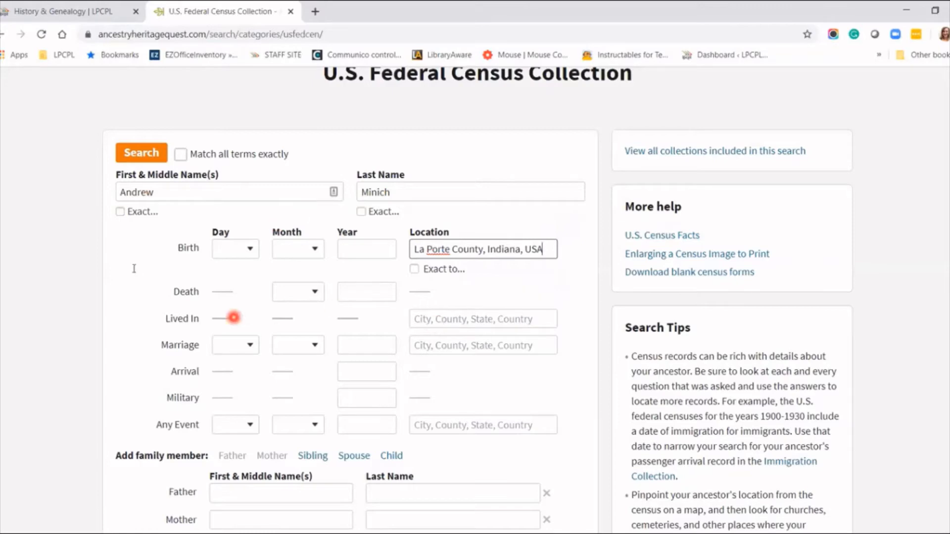
Step: Review the remaining optional search fields and run the census search with the entered name and birth location
scroll(329, 385, "down", 3)
scroll(328, 386, "down", 2)
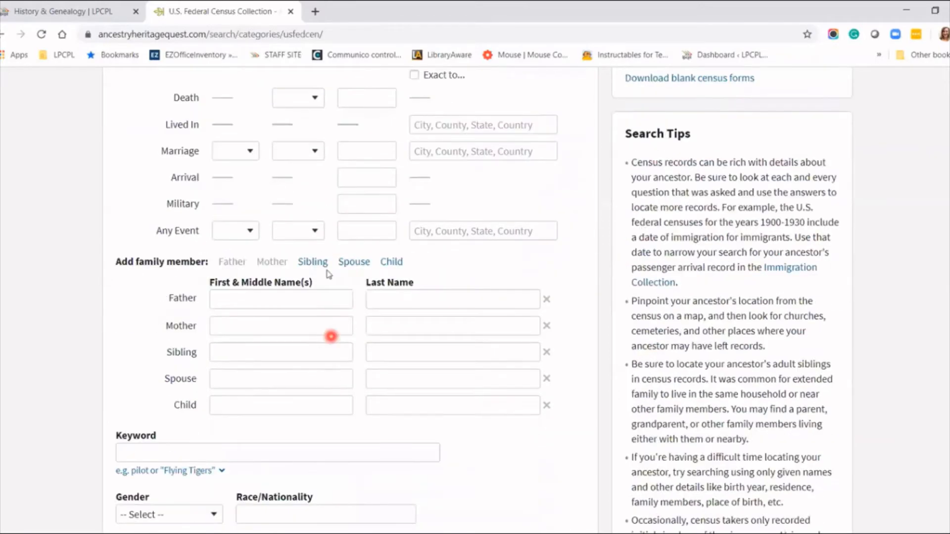
scroll(331, 272, "up", 2)
scroll(322, 271, "up", 2)
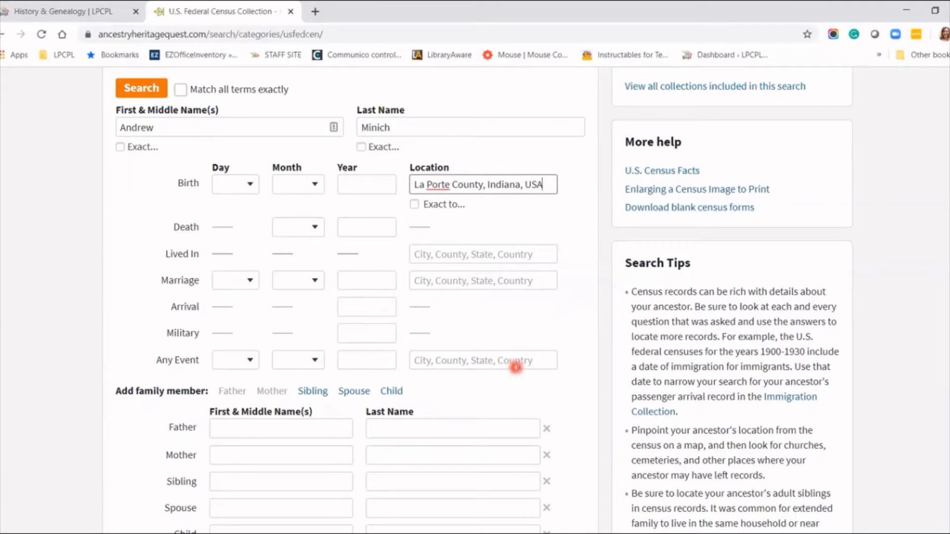
scroll(498, 372, "down", 3)
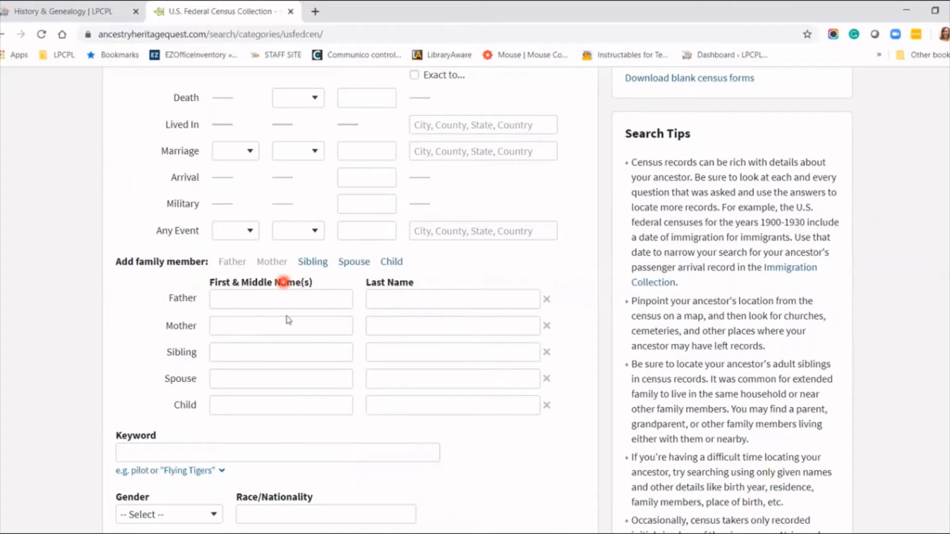
scroll(316, 355, "down", 1)
scroll(317, 357, "down", 4)
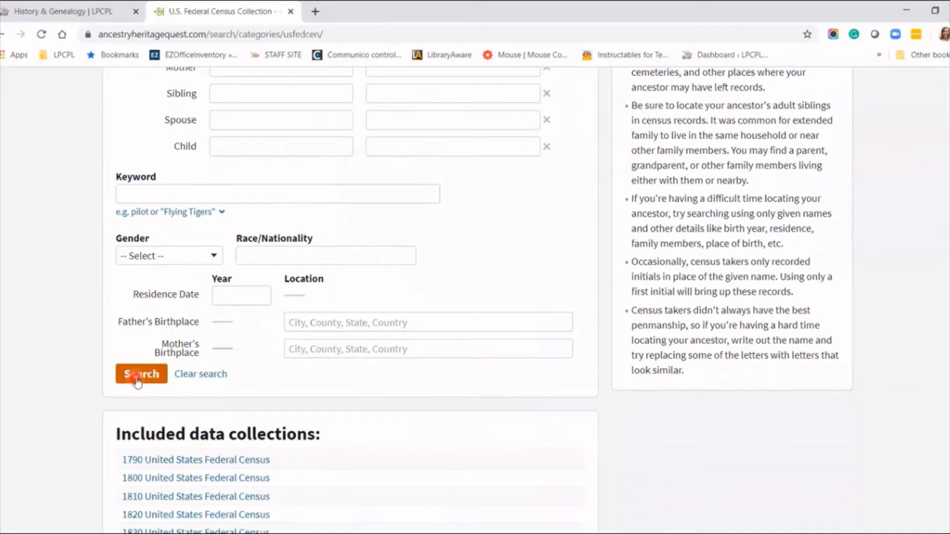
left_click(139, 377)
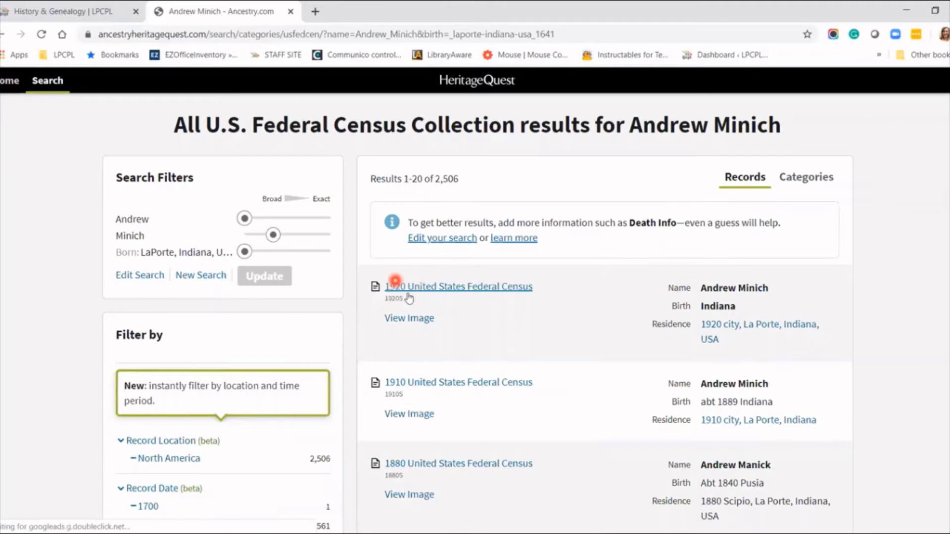
Step: Preview the census results and open the 1880 United States Federal Census record for the La Porte, Indiana match
mouse_move(396, 289)
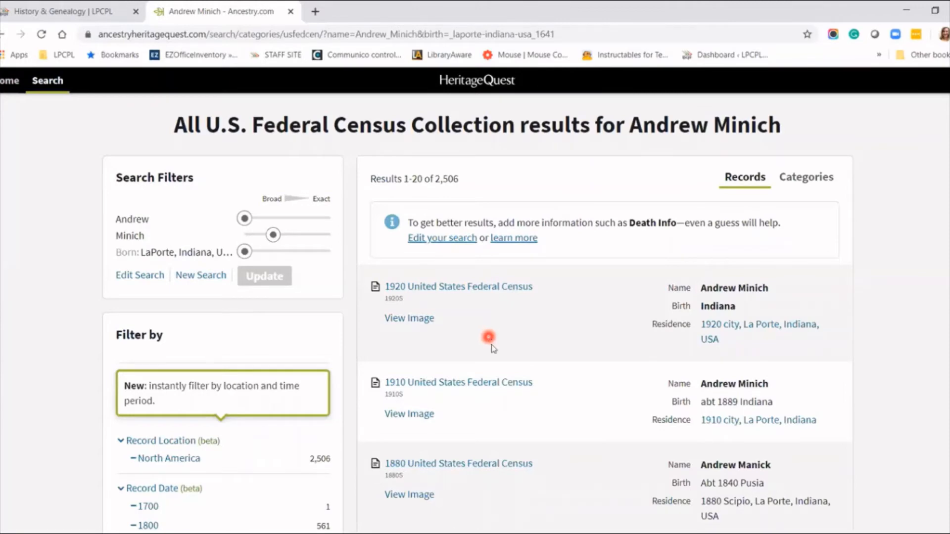
mouse_move(424, 384)
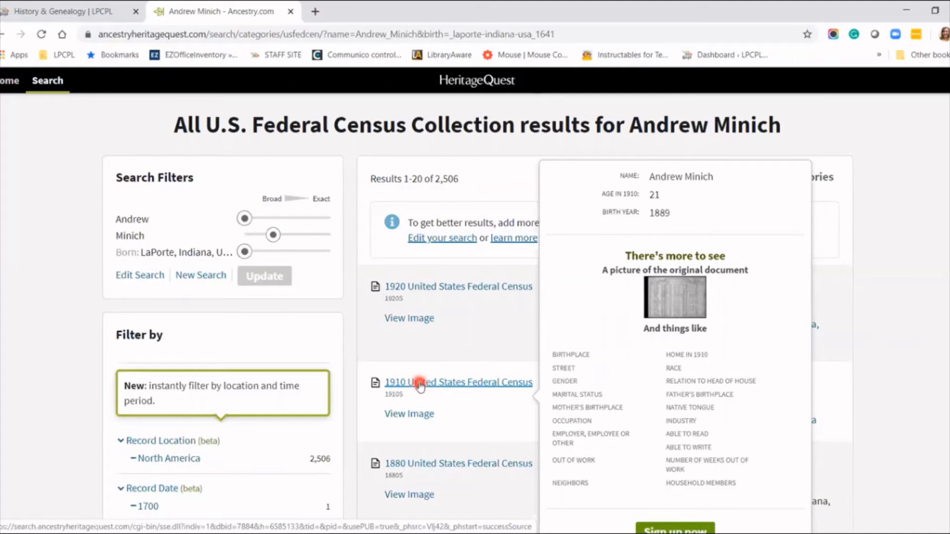
scroll(419, 385, "down", 3)
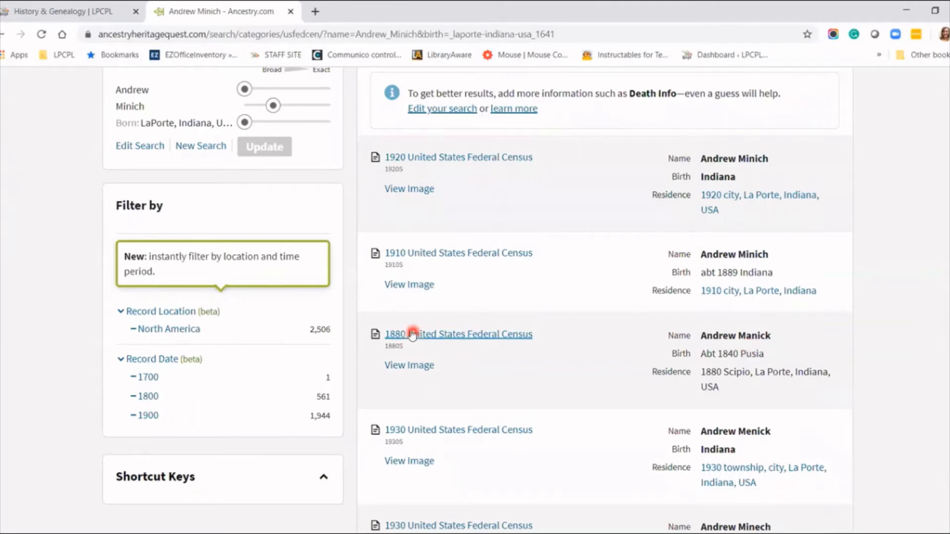
mouse_move(418, 335)
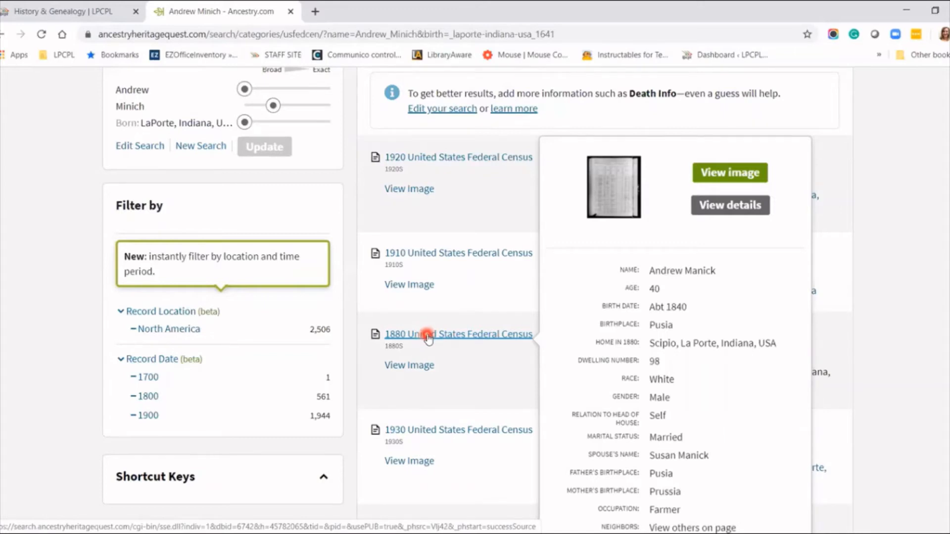
left_click(427, 339)
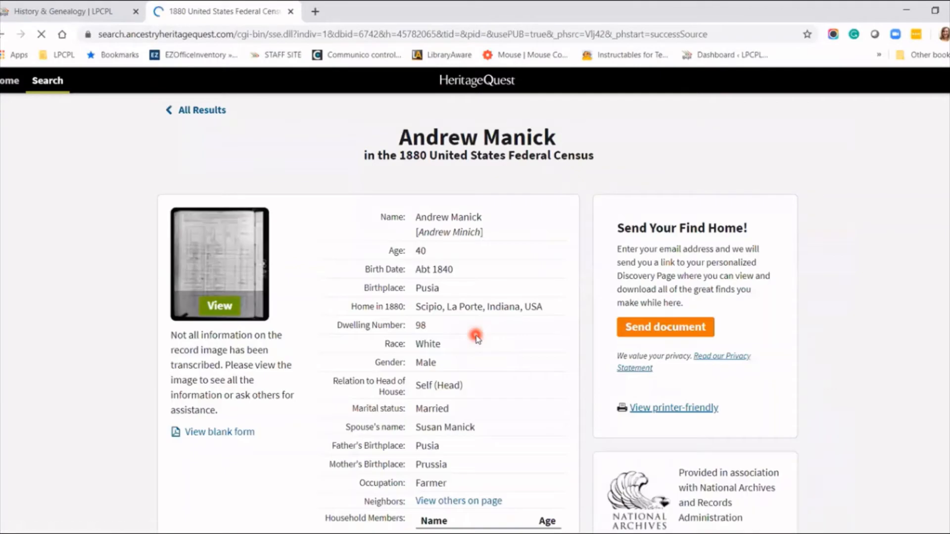
Step: Review the transcribed details and household members of the 1880 census record, and open the original census page image
left_click(220, 307)
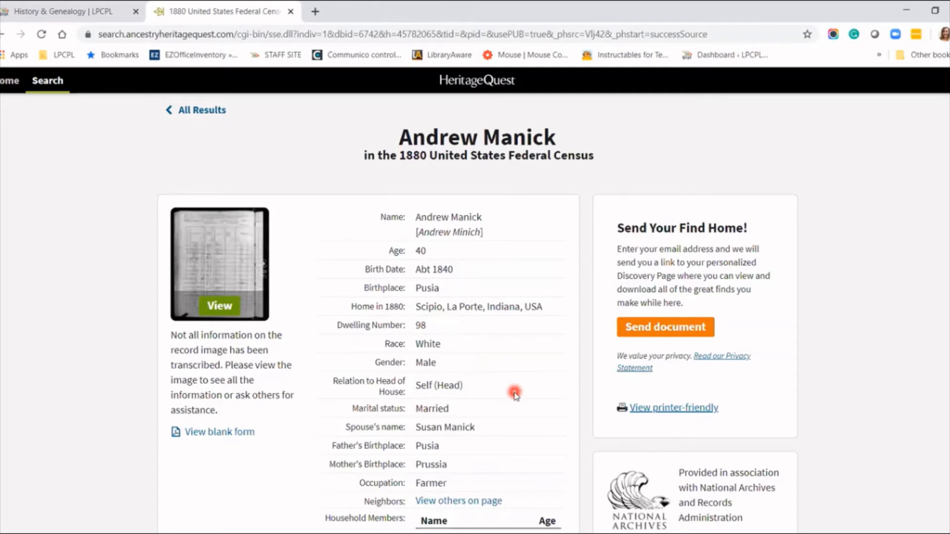
scroll(514, 394, "down", 2)
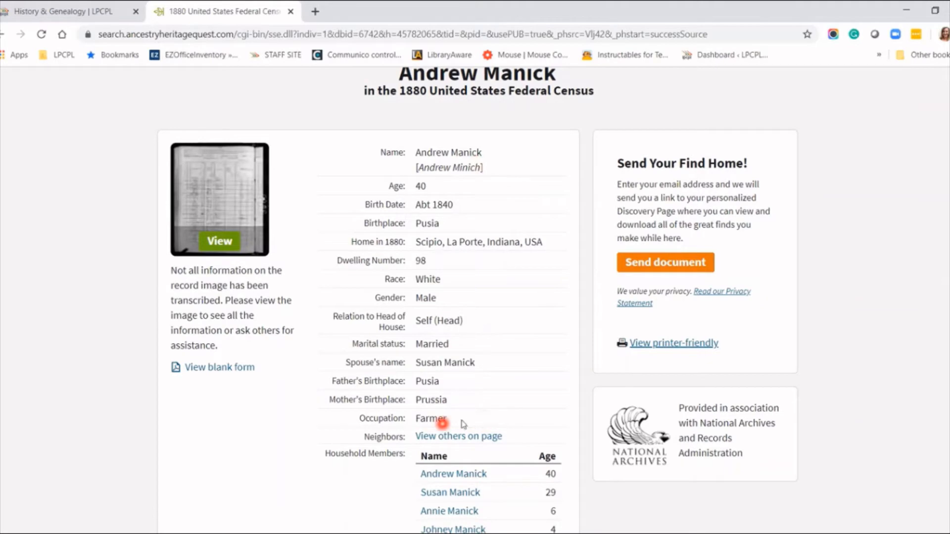
scroll(497, 391, "down", 2)
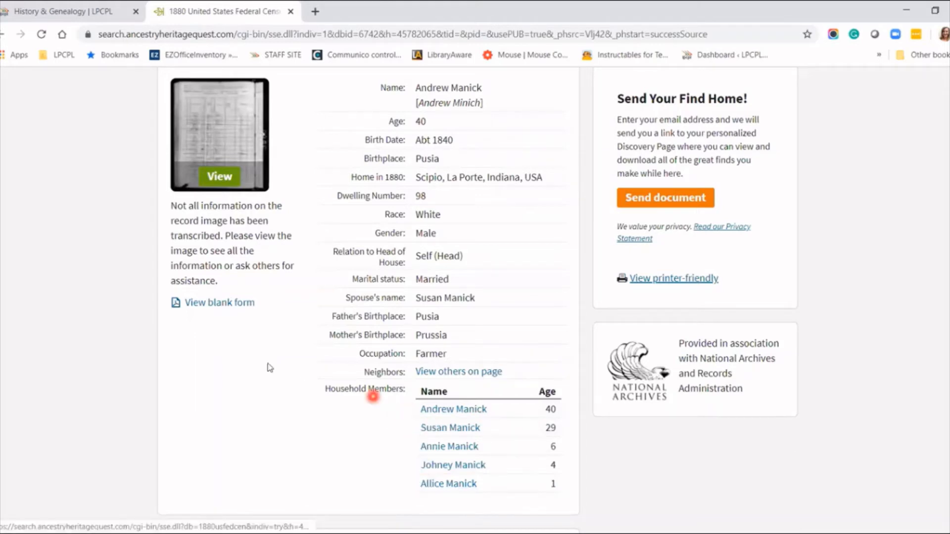
left_click(234, 151)
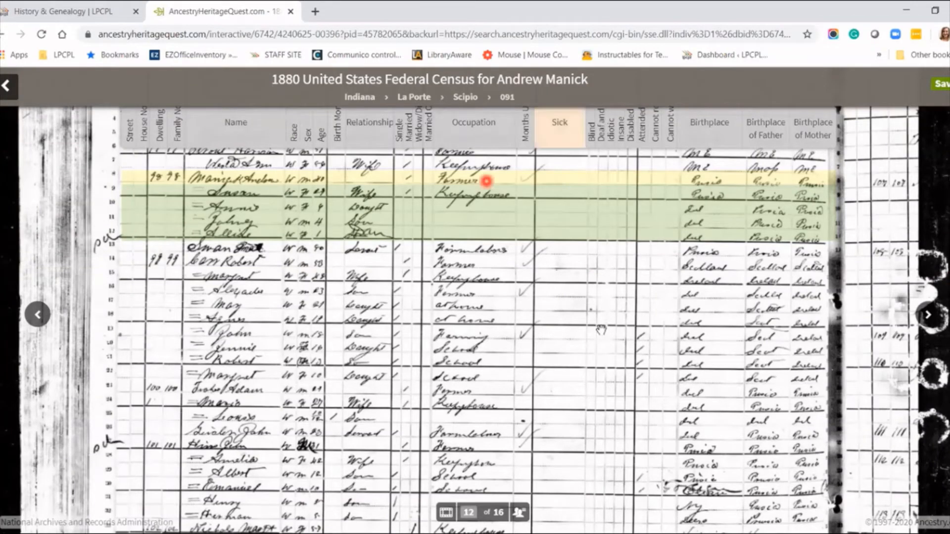
Step: Examine the dwelling numbers and names on the 1880 census image, and return to the record's detail page
left_click(42, 315)
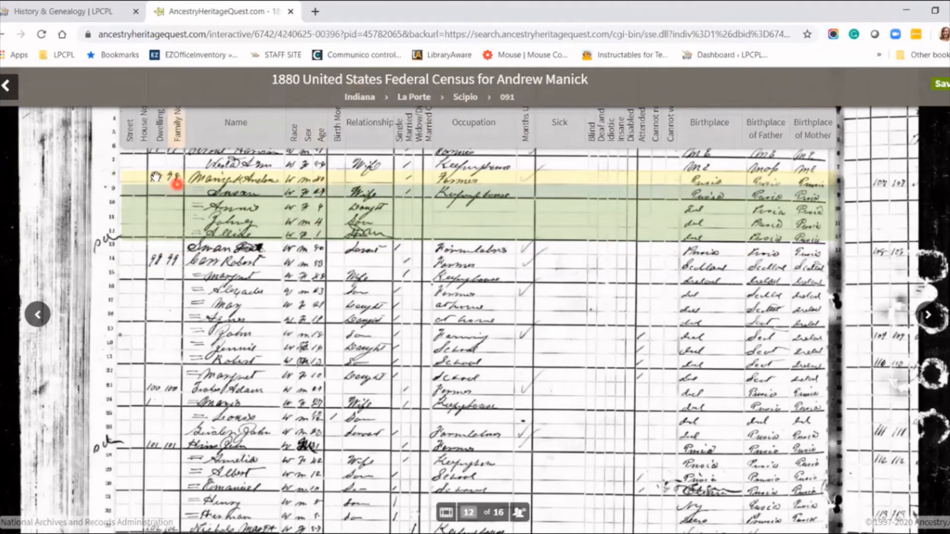
mouse_move(163, 170)
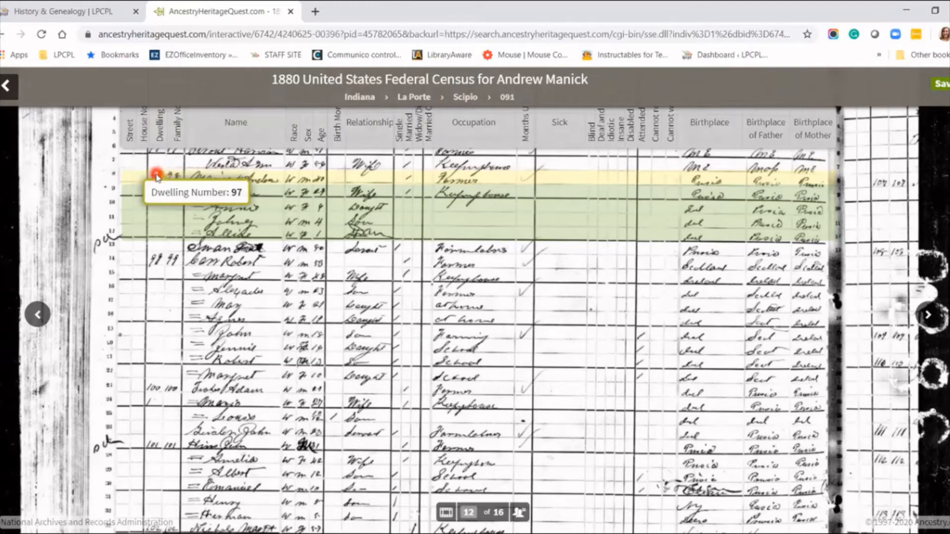
mouse_move(278, 388)
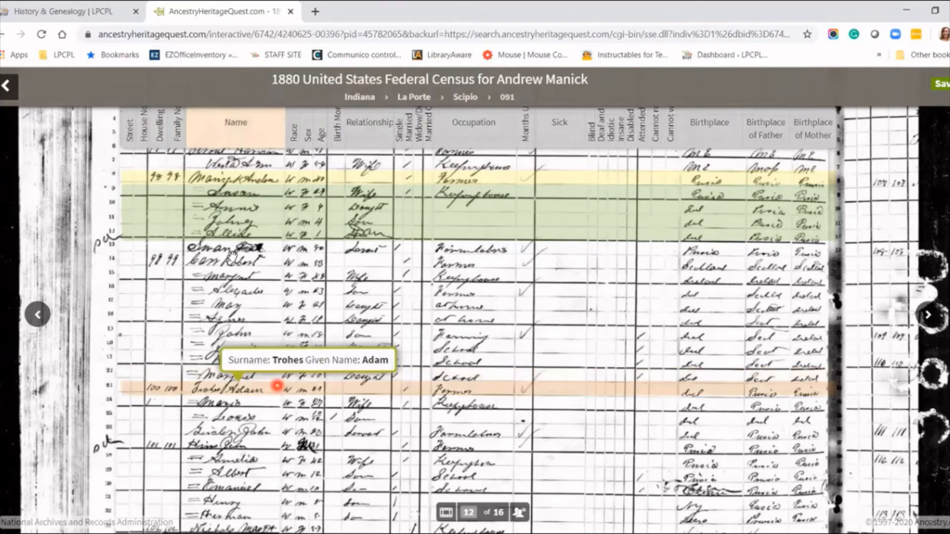
mouse_move(190, 246)
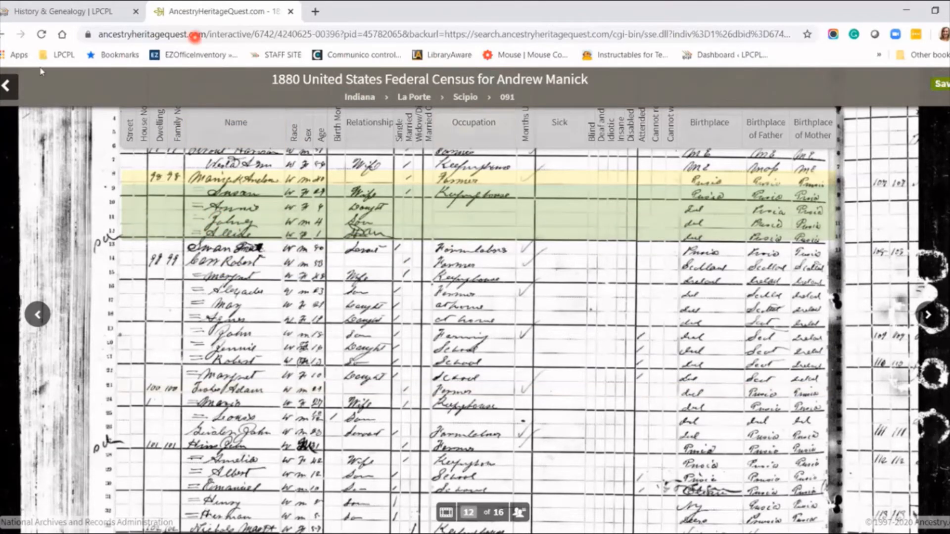
left_click(6, 87)
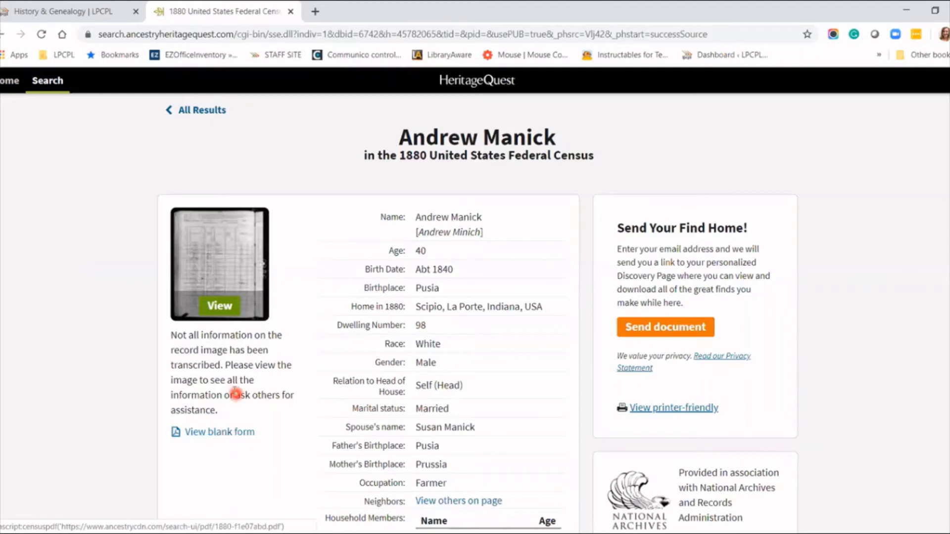
Step: View the blank 1880 census form, and return to the full census results to look through the other matches
left_click(226, 434)
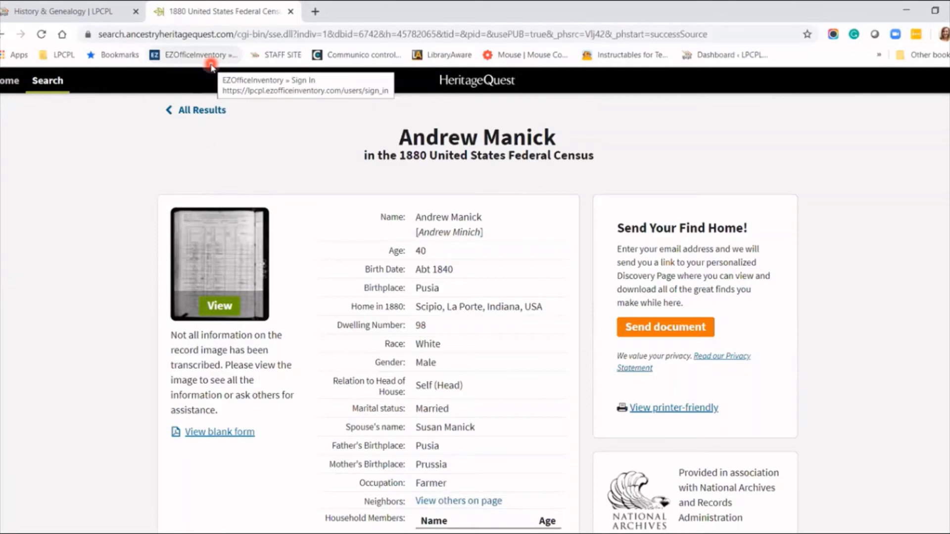
left_click(211, 111)
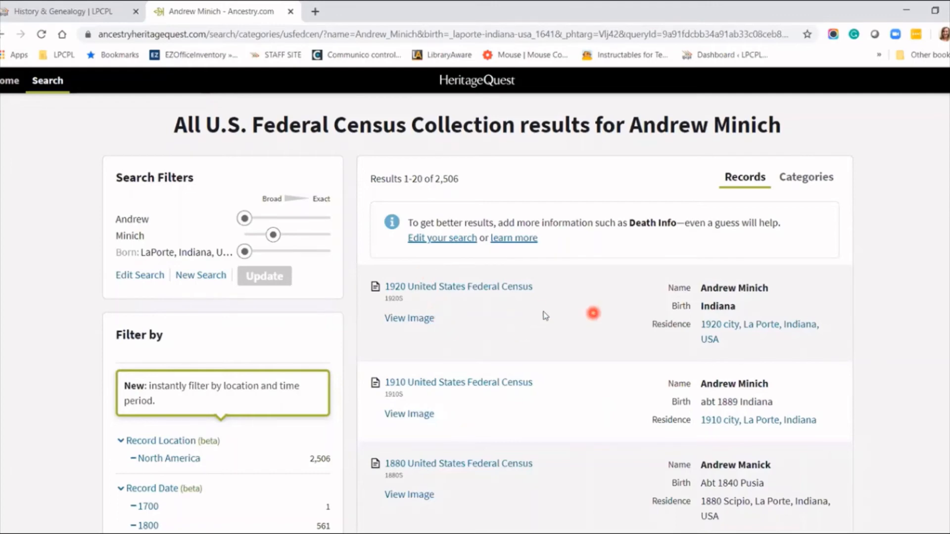
scroll(533, 301, "down", 5)
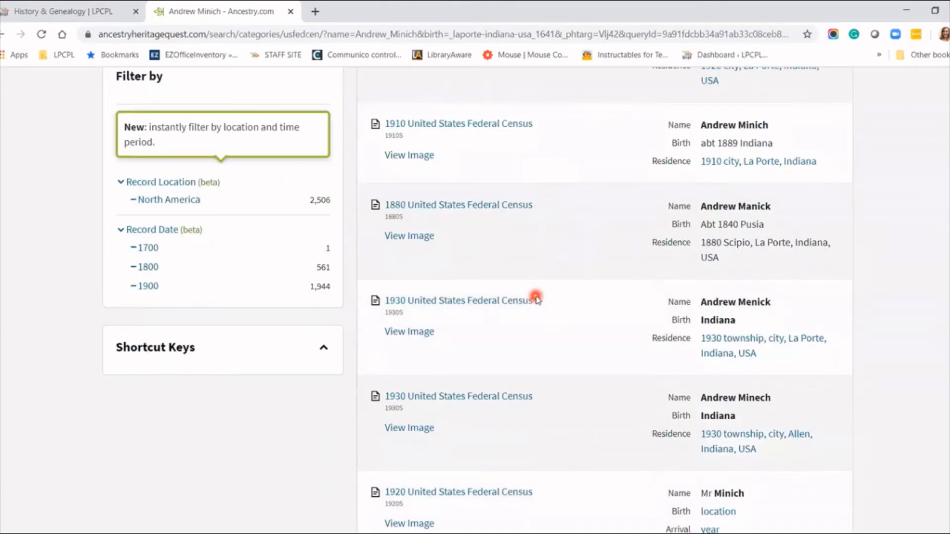
scroll(535, 299, "down", 3)
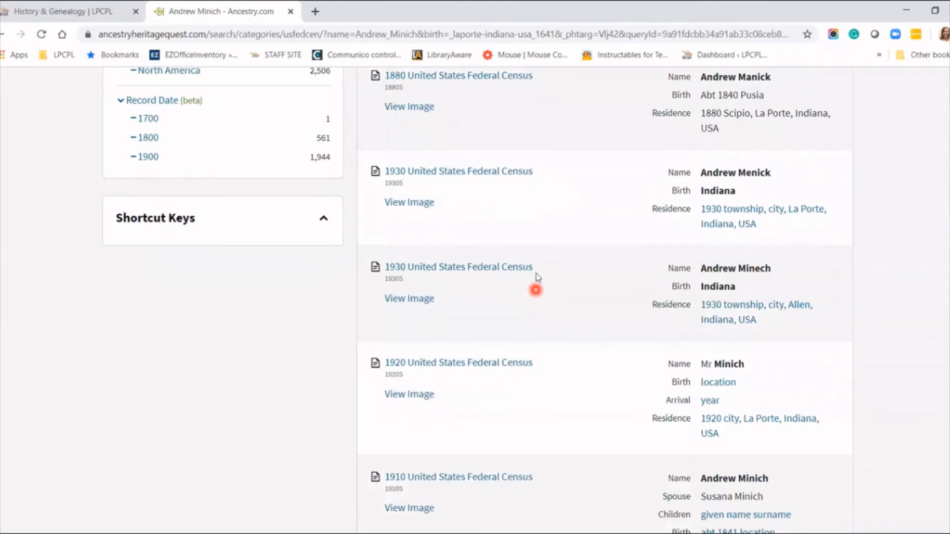
scroll(535, 275, "up", 1)
scroll(538, 274, "up", 5)
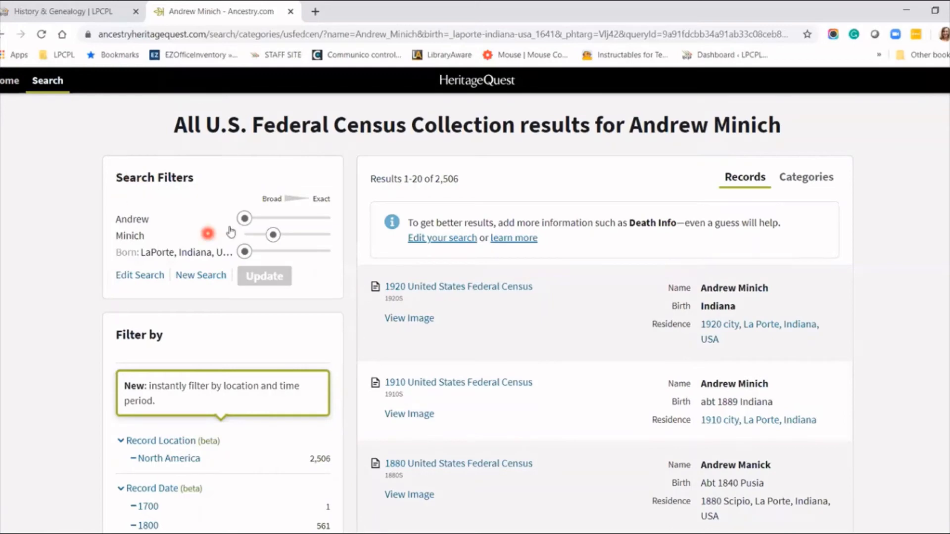
Step: Narrow the first-name and last-name search filters toward Exact and update the census results
mouse_move(241, 220)
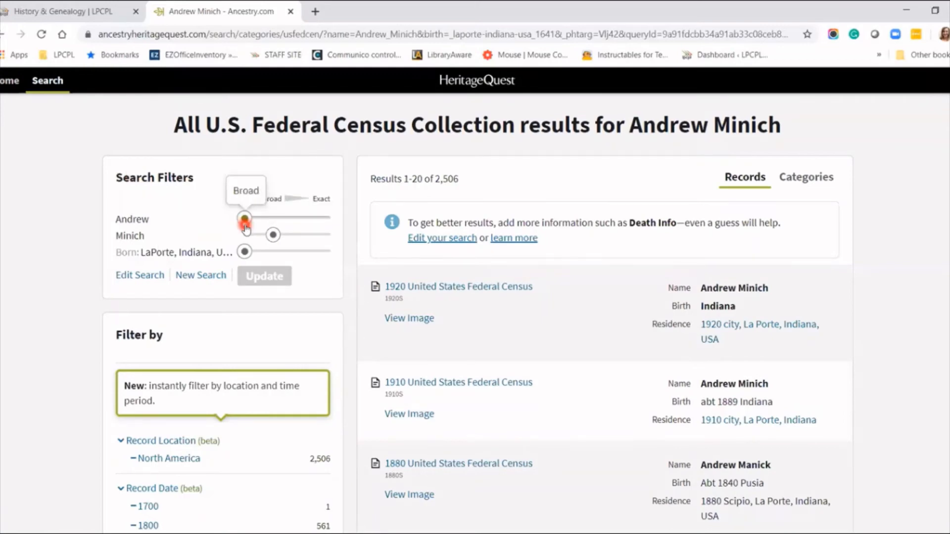
left_click_drag(246, 228, 321, 217)
left_click_drag(274, 235, 303, 238)
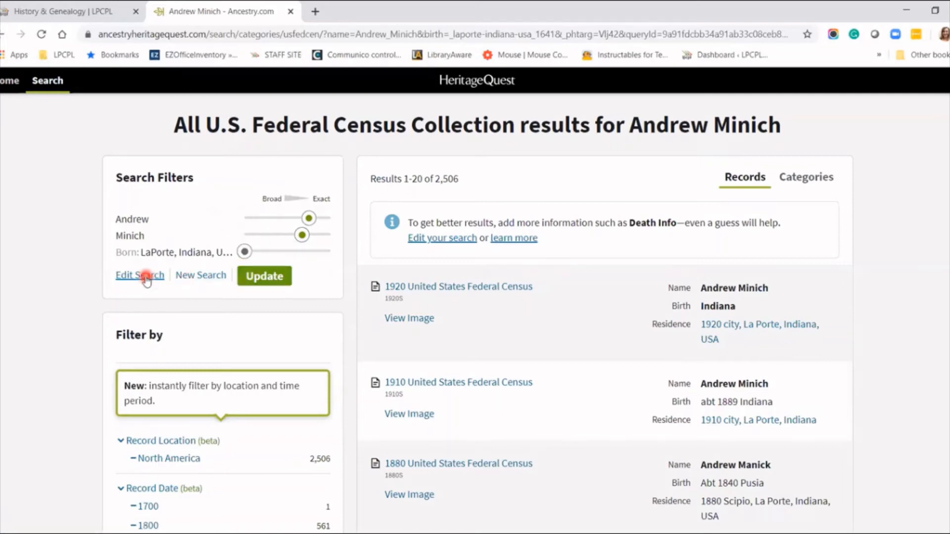
left_click(267, 278)
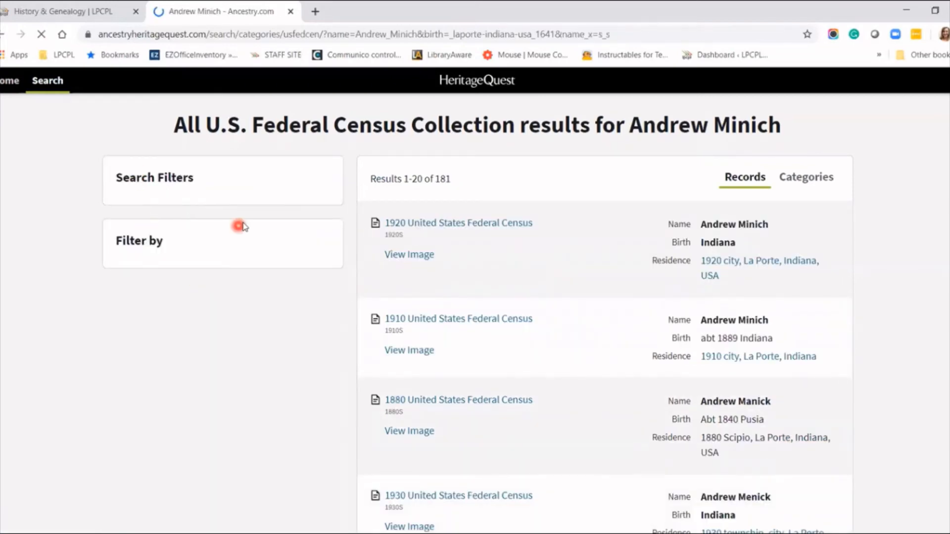
Step: Start a new search across all records and enter another ancestor's first and middle names and last name
left_click(205, 276)
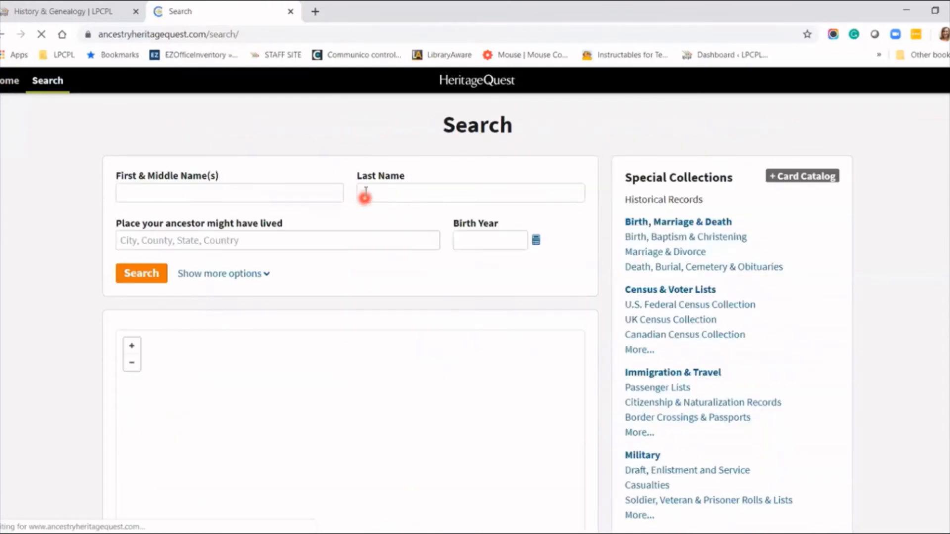
left_click(198, 192)
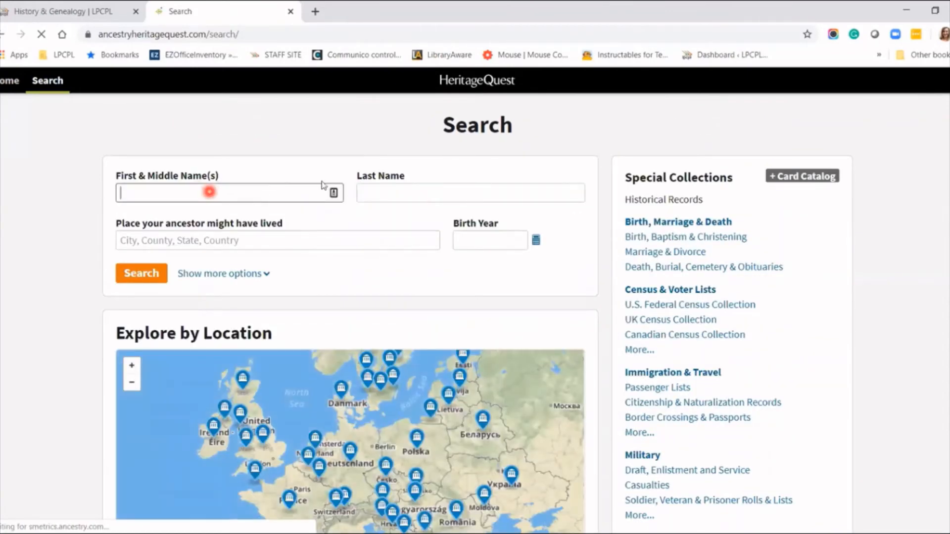
type("Ja")
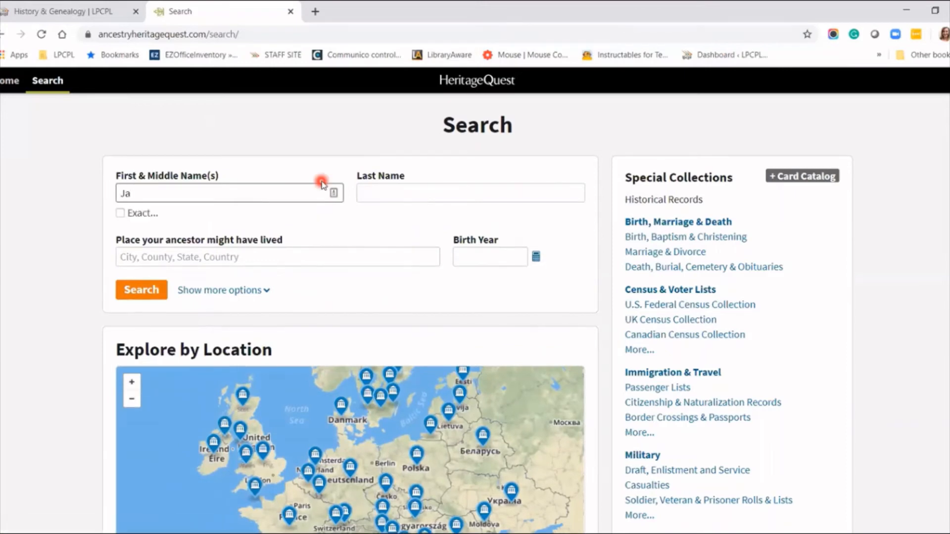
type("hn Jacob")
key("Tab")
type("S")
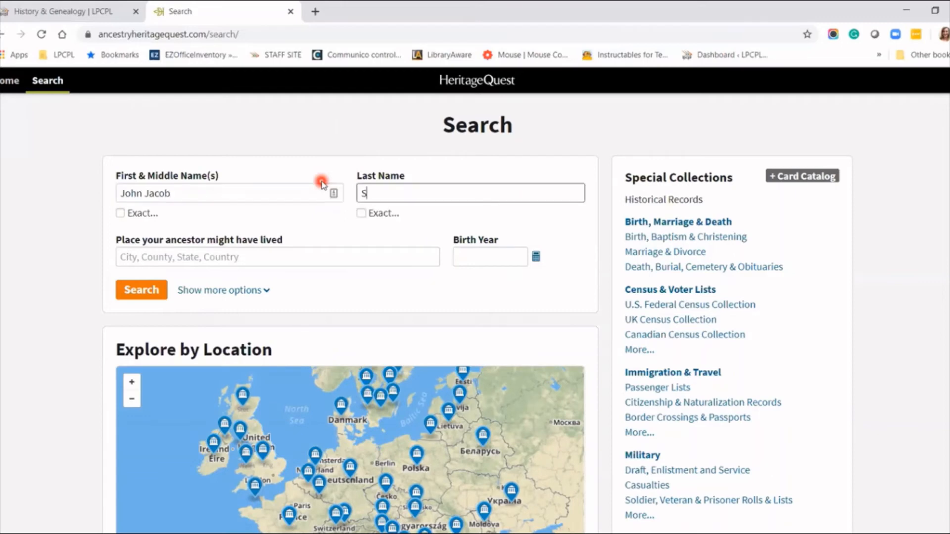
type("igel")
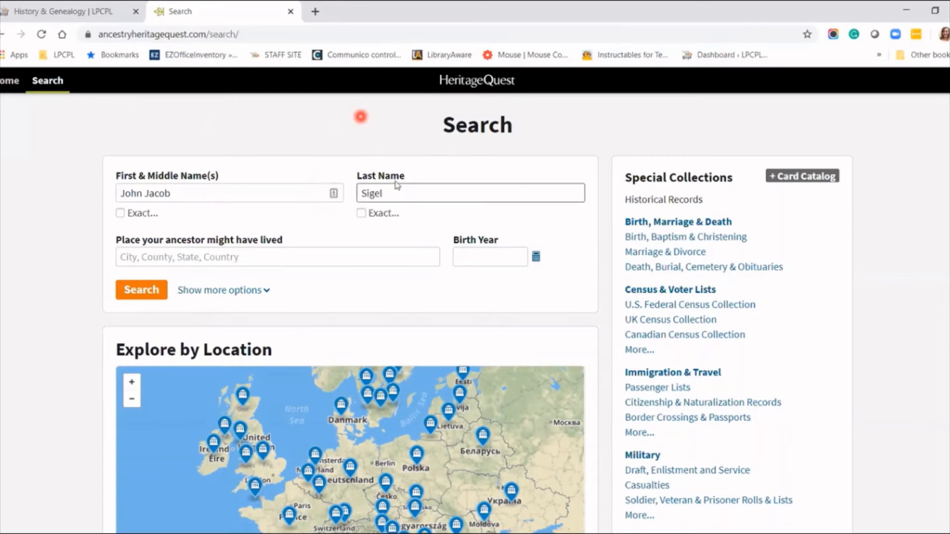
Step: Set the place the ancestor might have lived to La Porte County, Indiana, USA and run the search
left_click(229, 259)
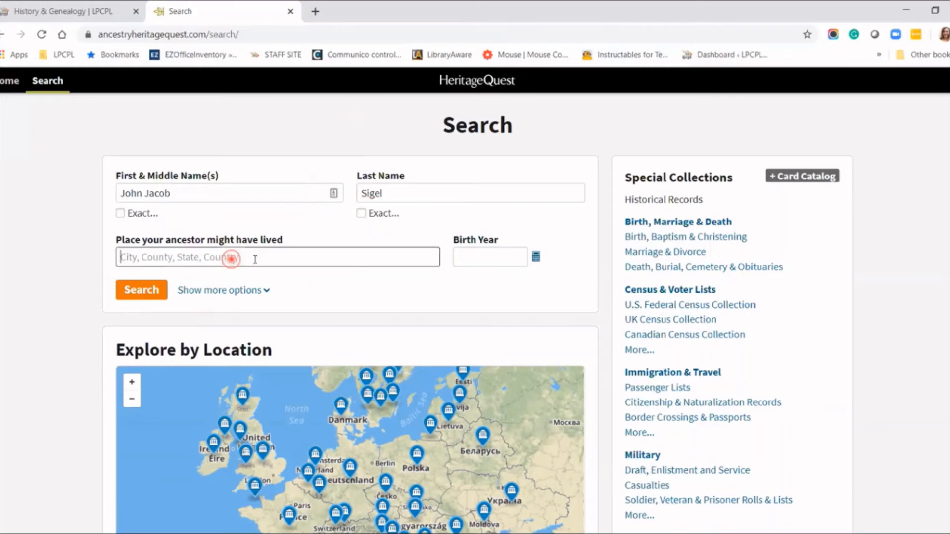
type("La Port")
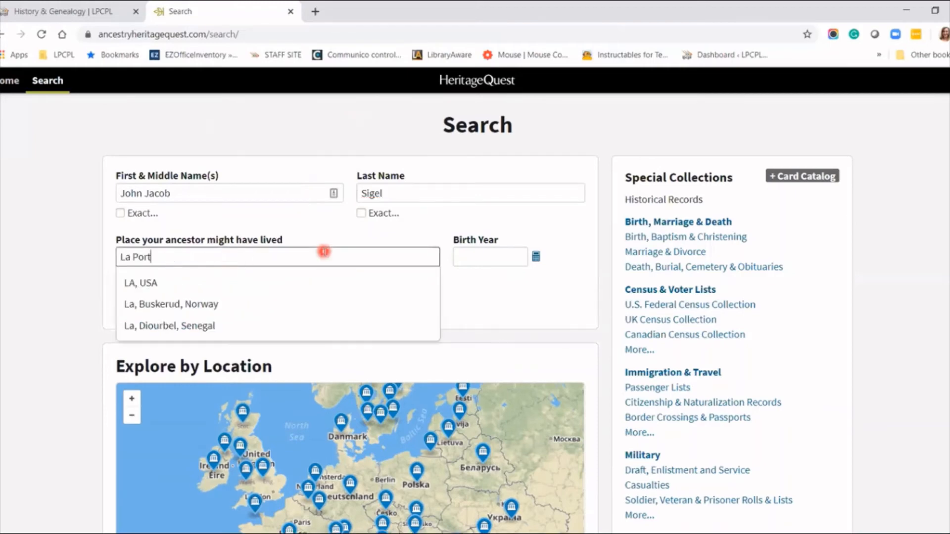
type("e County")
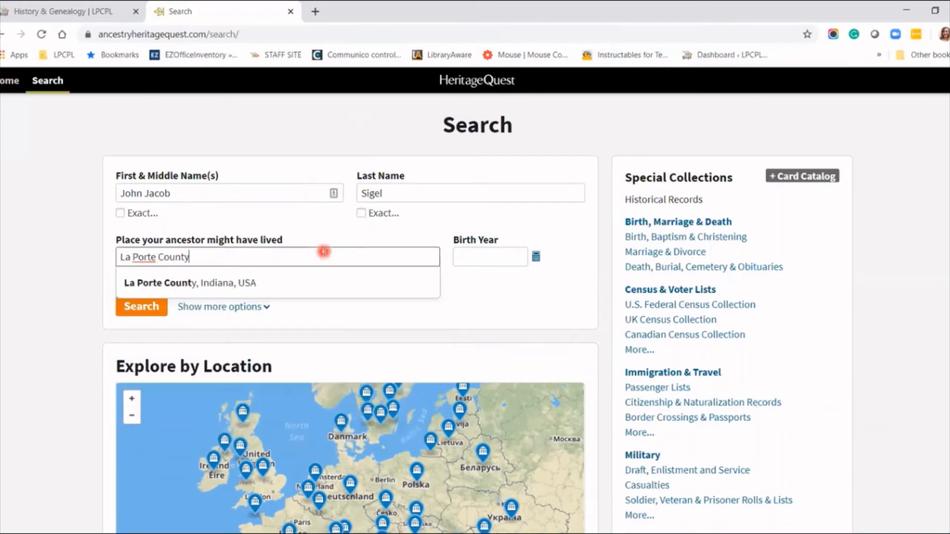
left_click(253, 285)
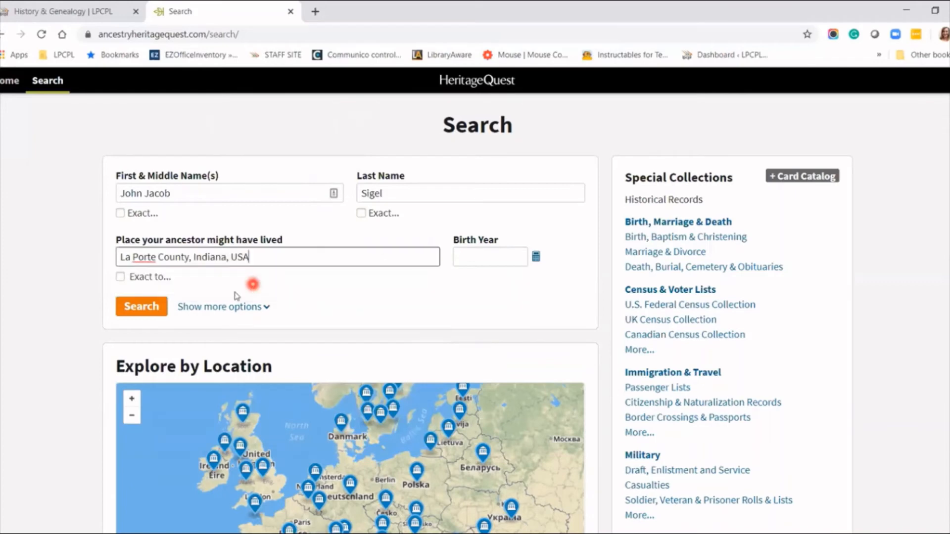
left_click(154, 311)
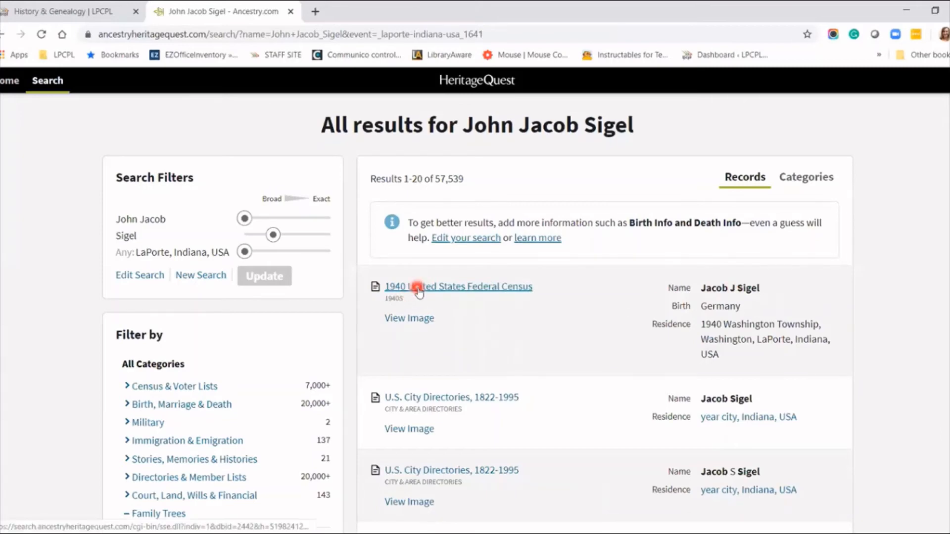
Step: Preview the 1940 United States Federal Census match, open its image, and examine the highlighted household's home ownership, age, birthplace and schooling entries
mouse_move(420, 292)
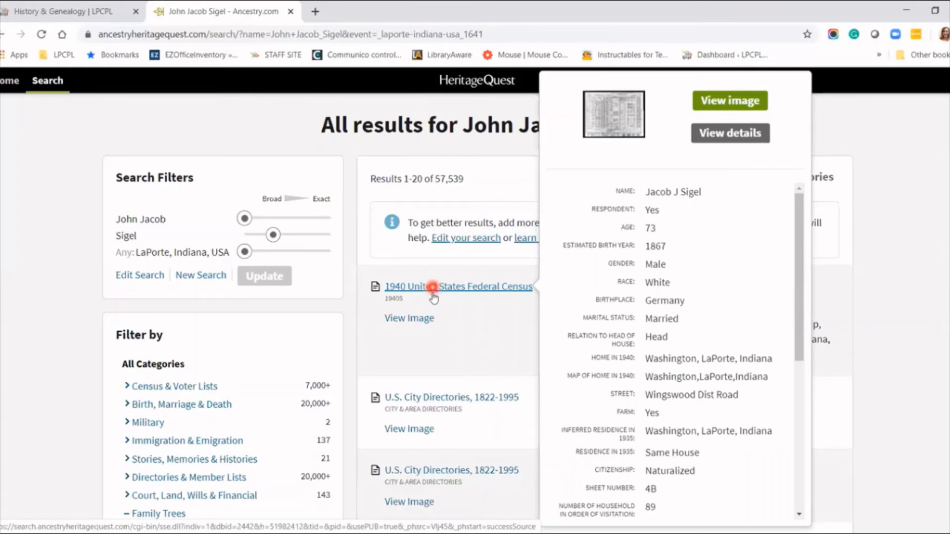
left_click(424, 320)
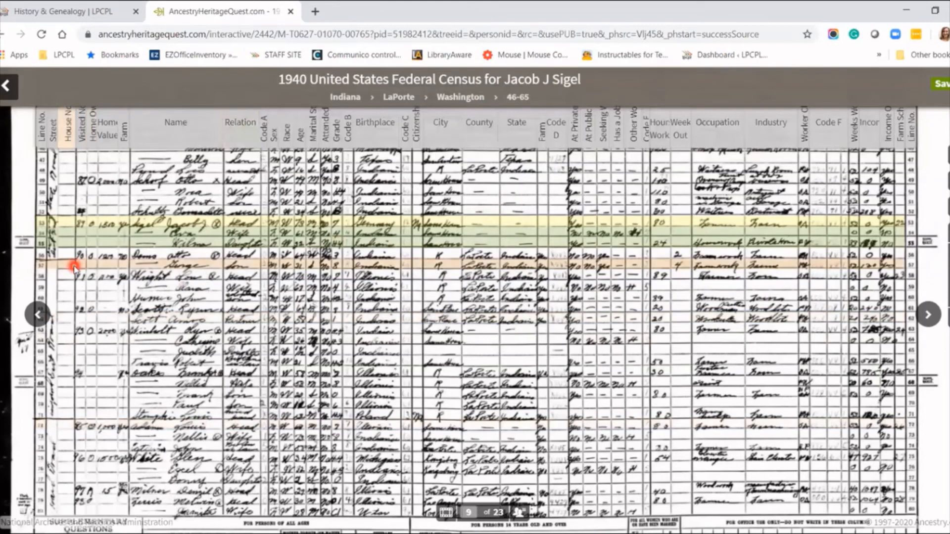
mouse_move(89, 220)
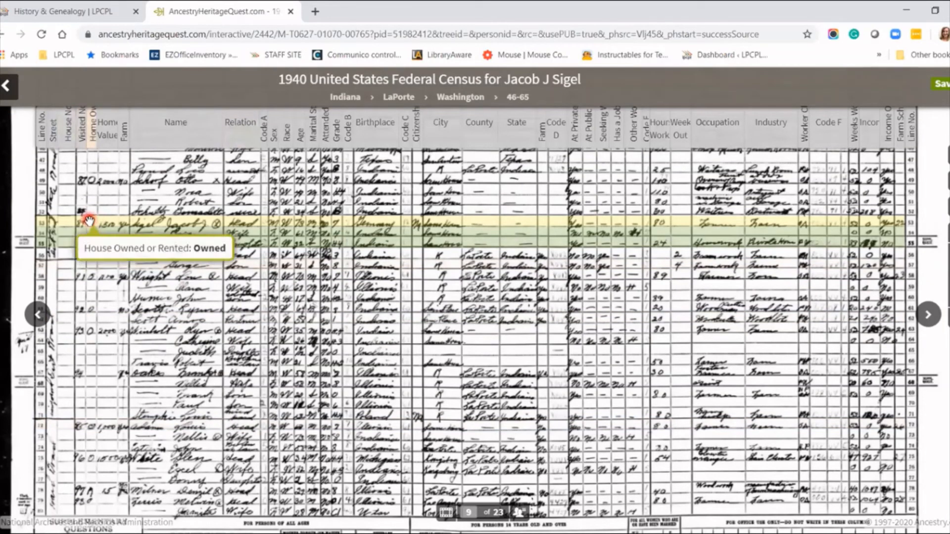
mouse_move(137, 239)
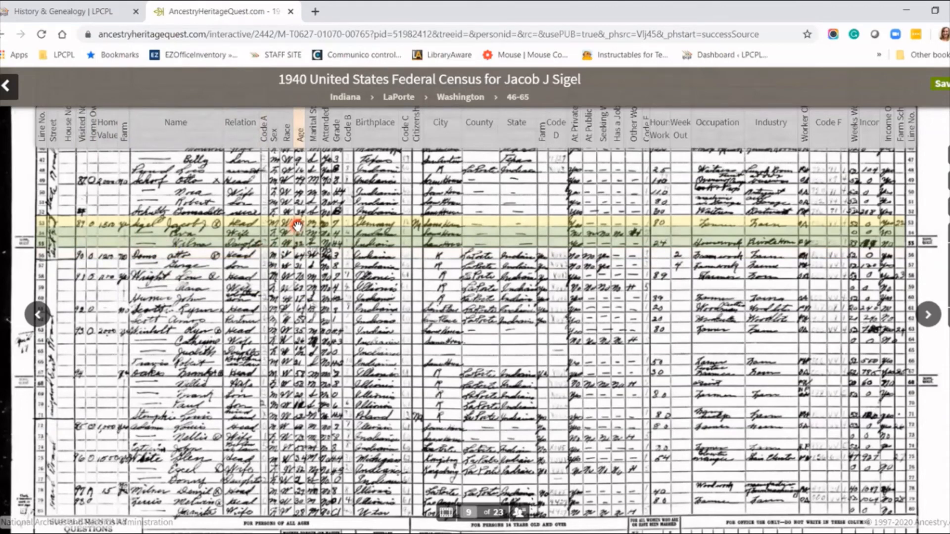
mouse_move(296, 226)
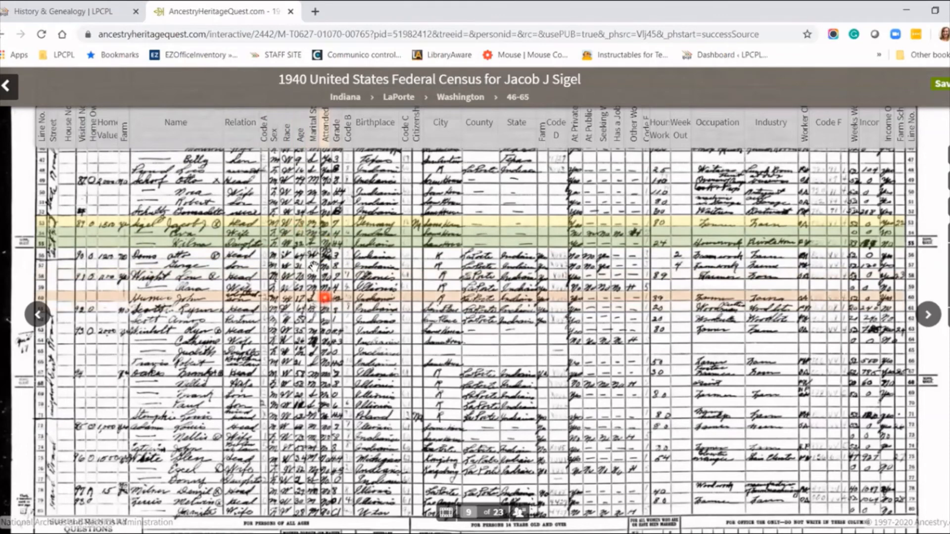
mouse_move(299, 242)
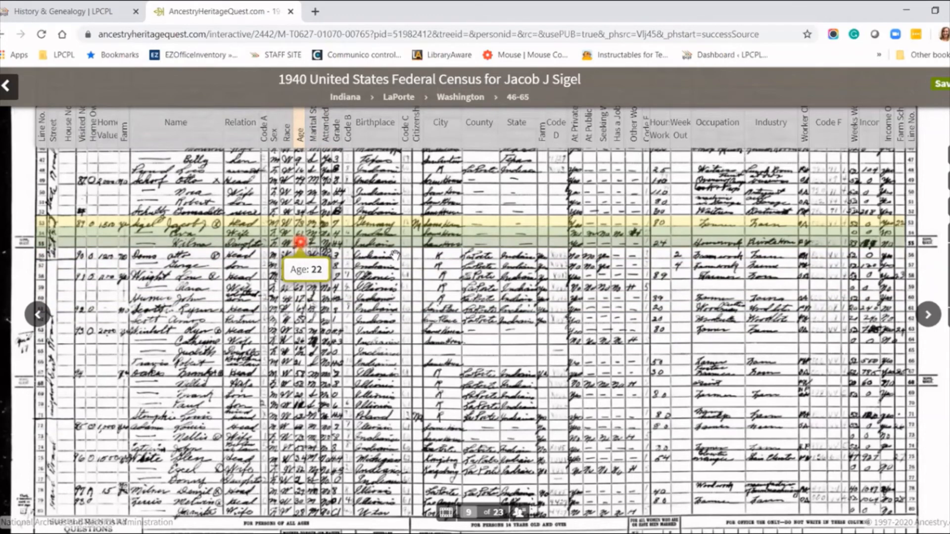
mouse_move(402, 235)
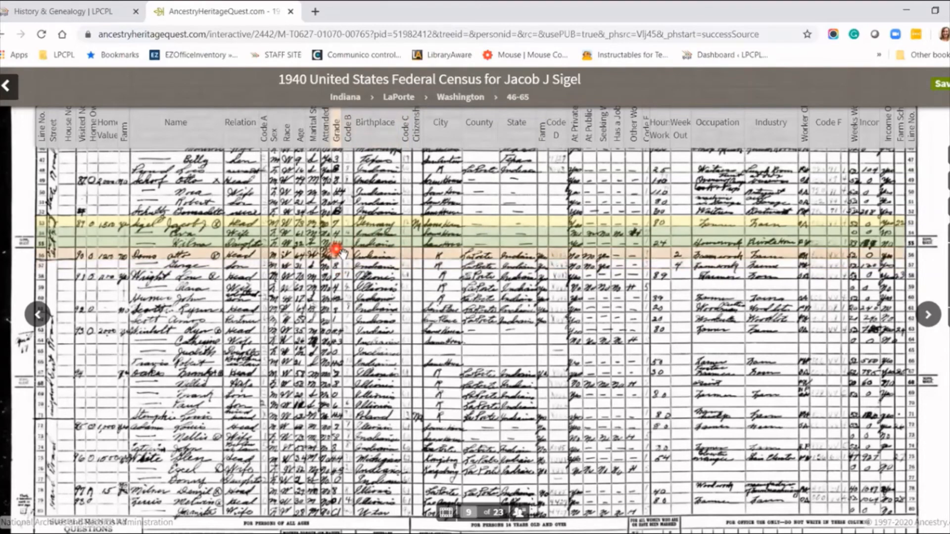
mouse_move(336, 242)
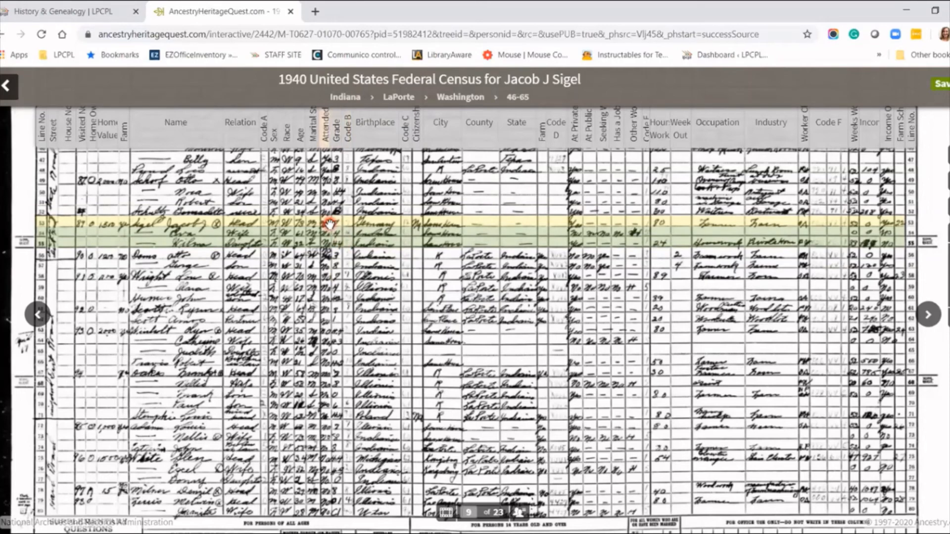
Step: Examine the highlighted household's schooling, residence, occupation and industry entries on the 1940 census page image
mouse_move(326, 223)
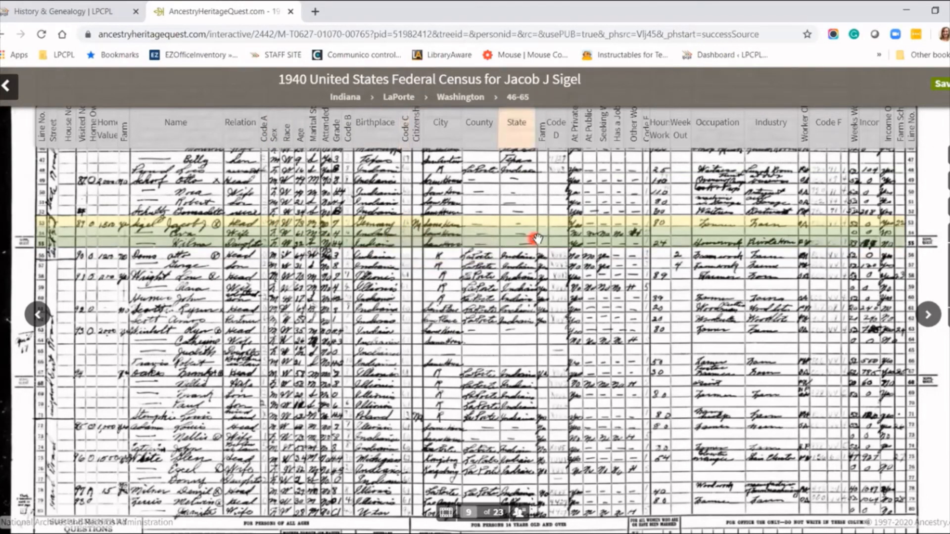
left_click_drag(538, 237, 302, 255)
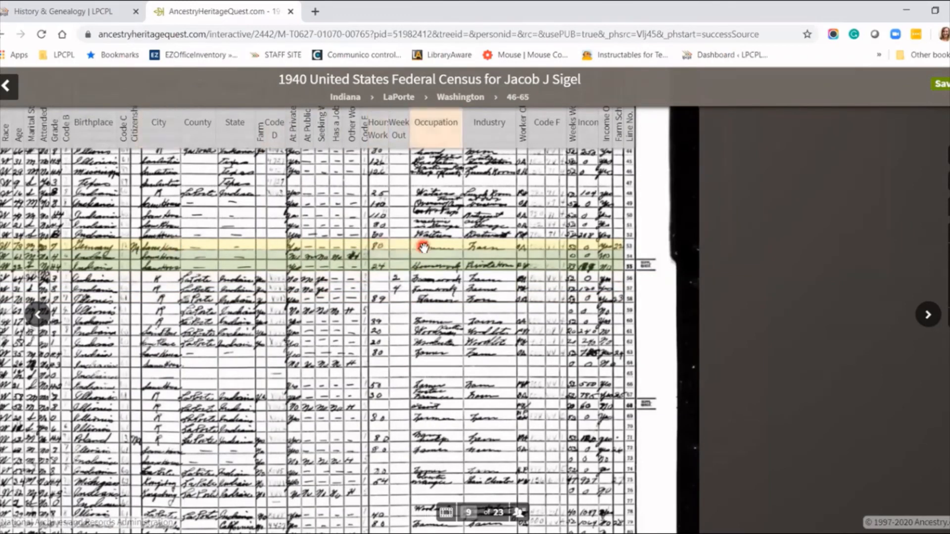
mouse_move(425, 247)
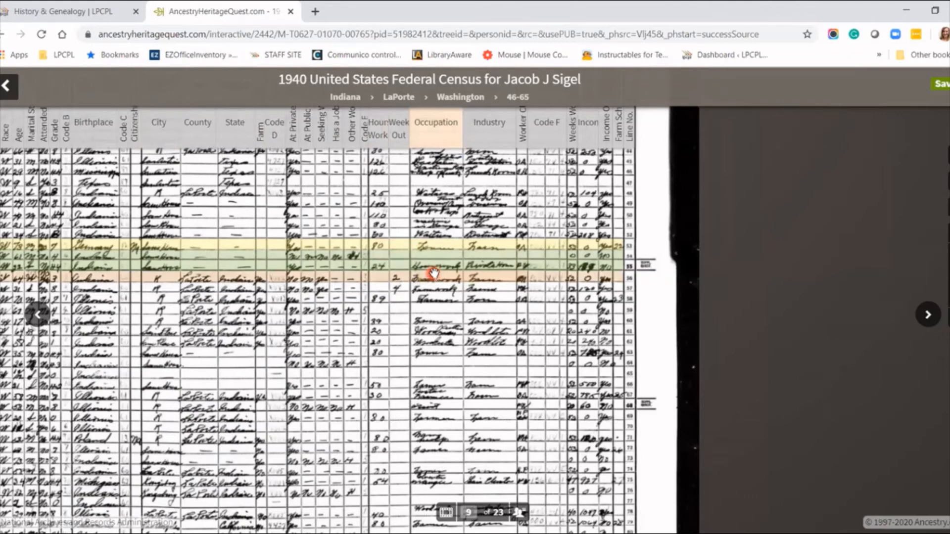
mouse_move(433, 272)
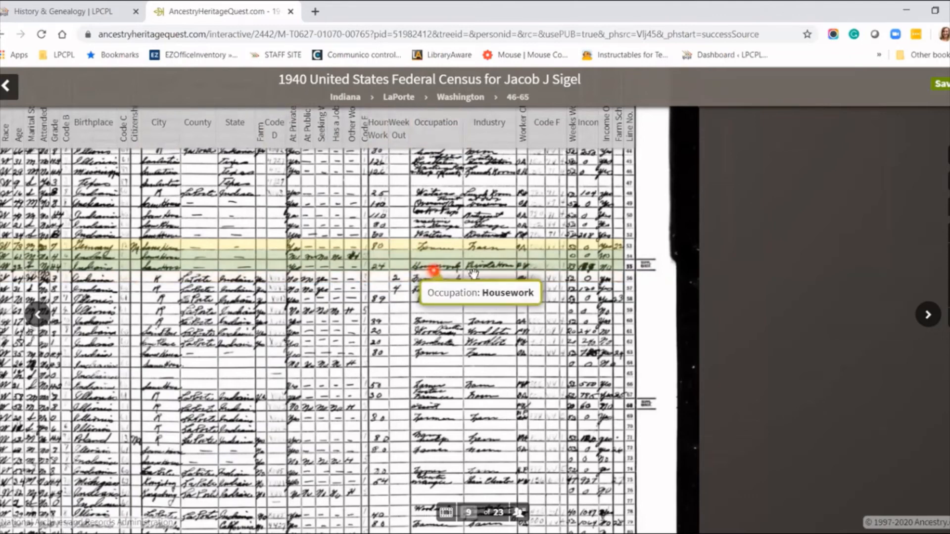
mouse_move(476, 267)
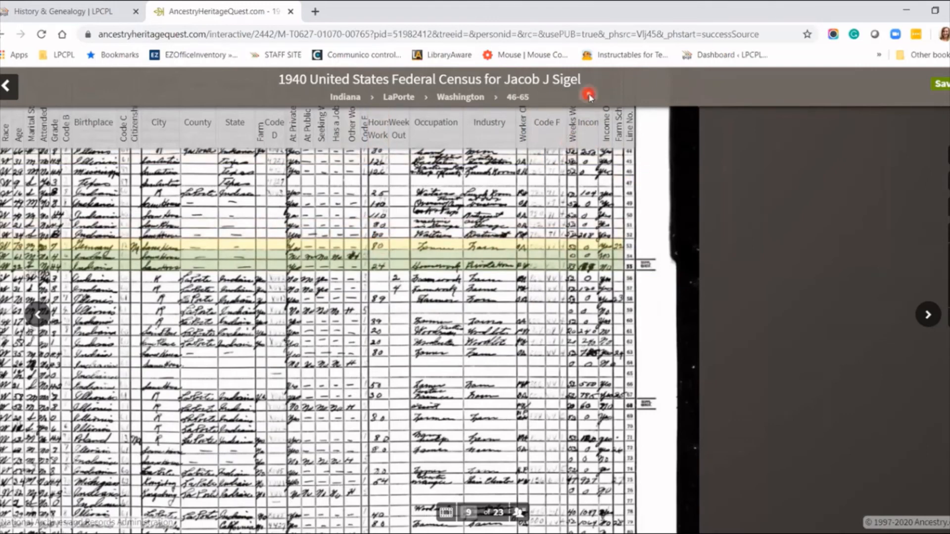
Step: Try saving the 1940 census page image to this computer as a JPEG, and cancel the save
left_click(943, 84)
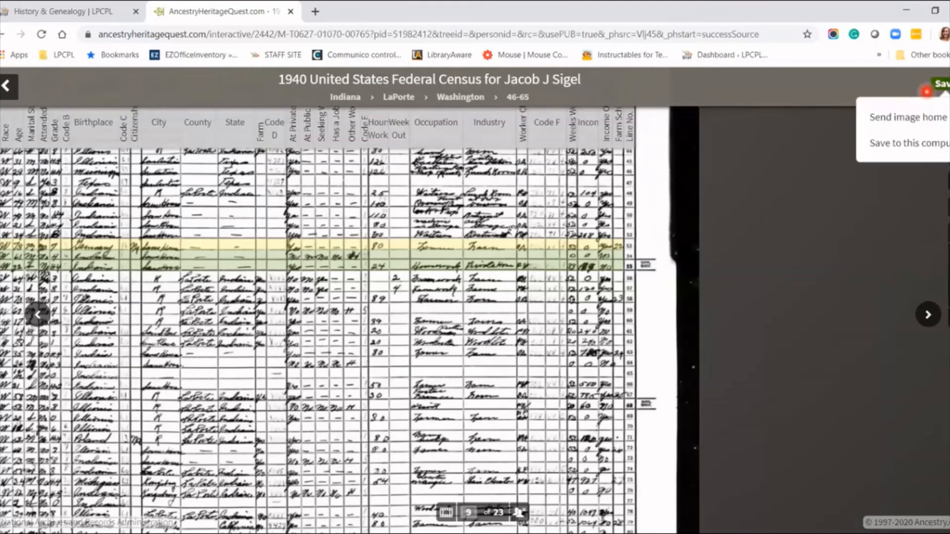
left_click(895, 144)
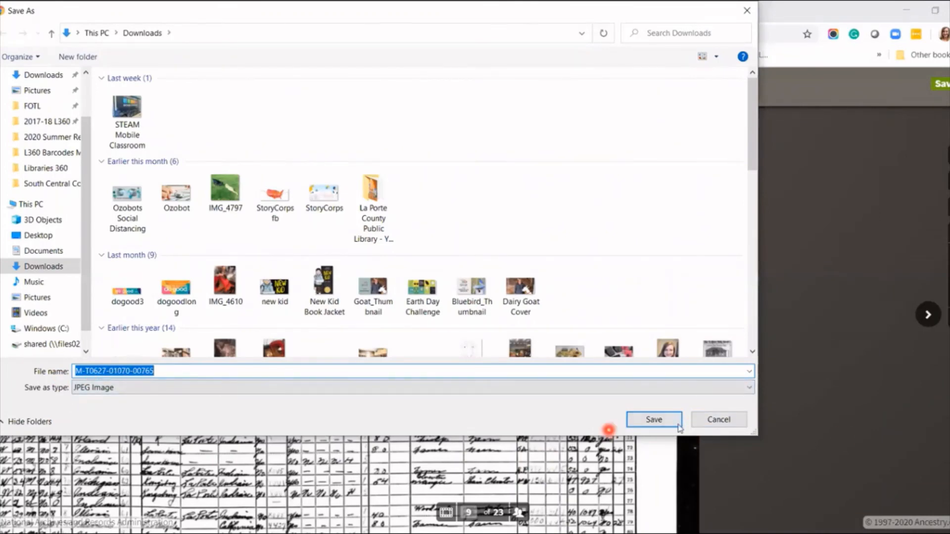
left_click(725, 425)
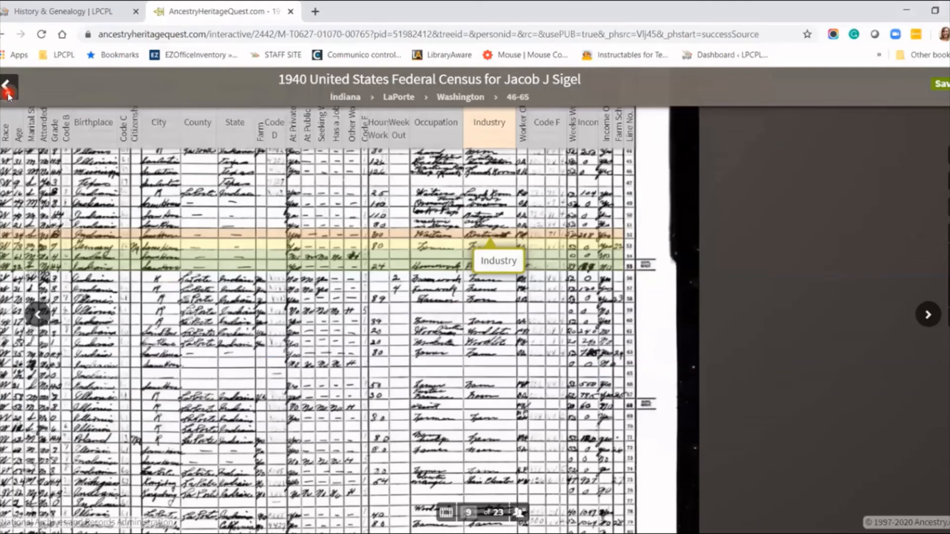
Step: Return to the search results, open the ancestor's 1940 United States Federal Census record, and view its form for emailing the document home
left_click(8, 89)
left_click(18, 83)
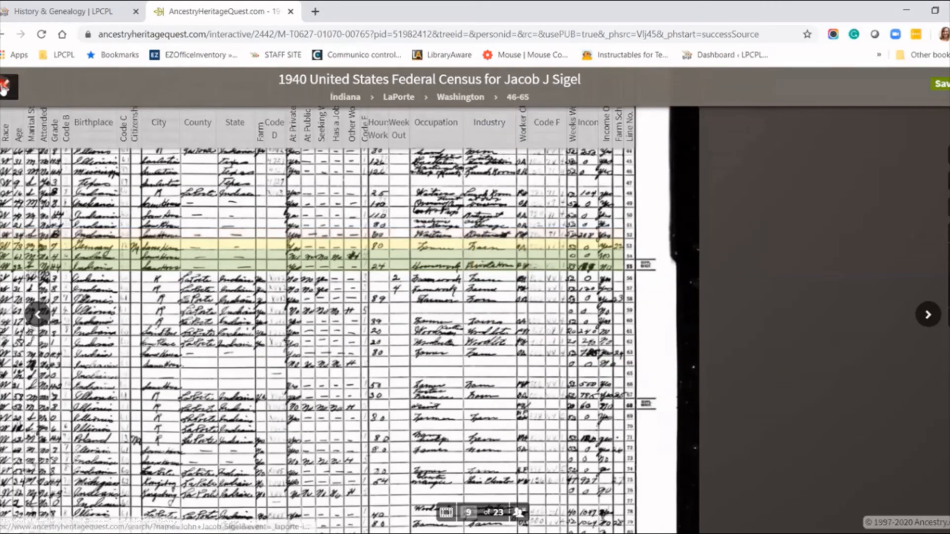
left_click(7, 93)
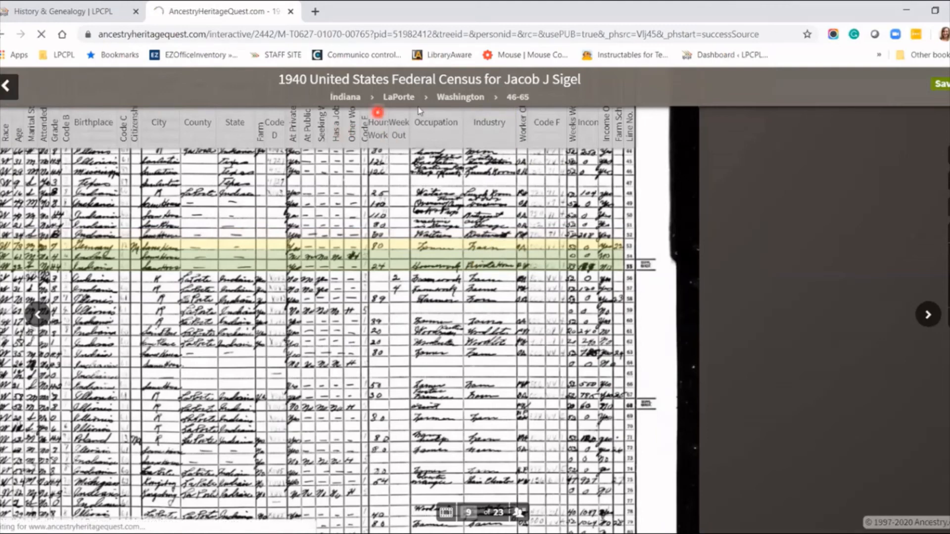
left_click(724, 317)
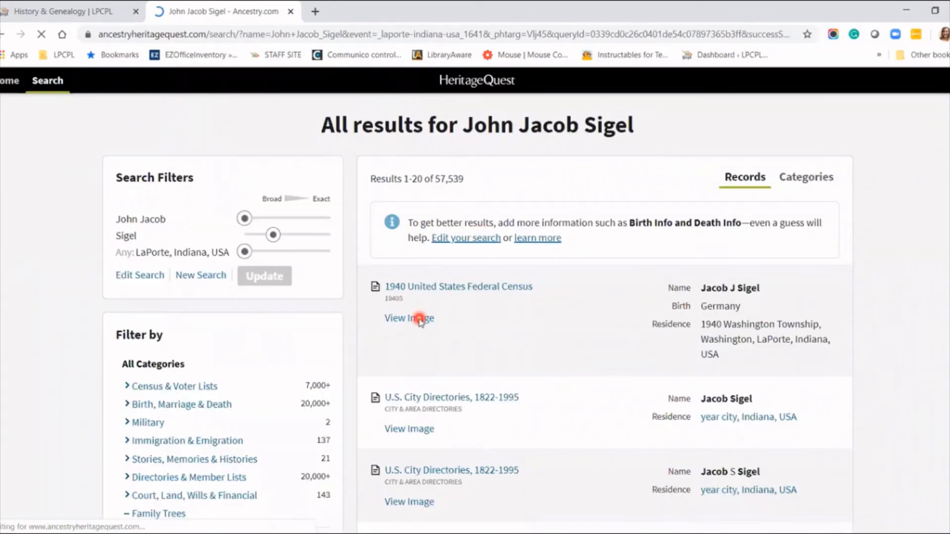
left_click(445, 289)
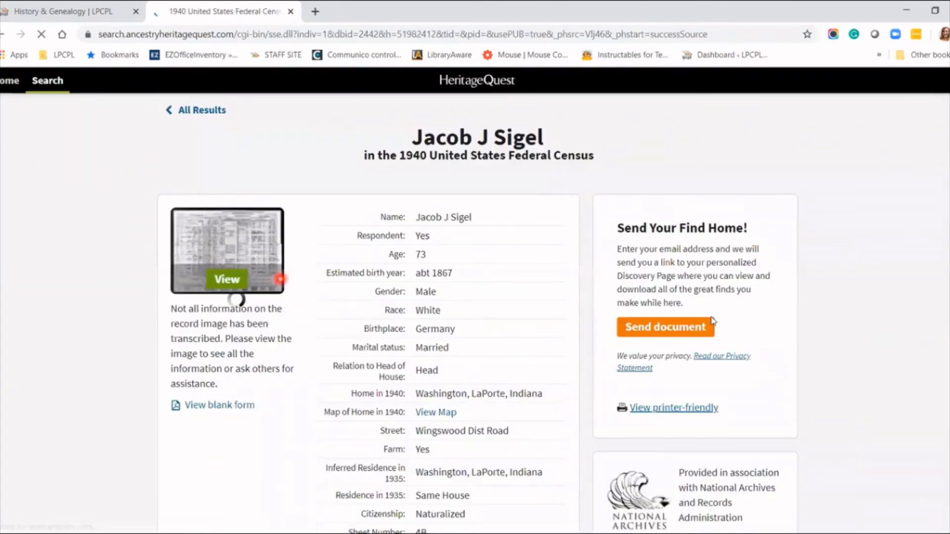
left_click(661, 330)
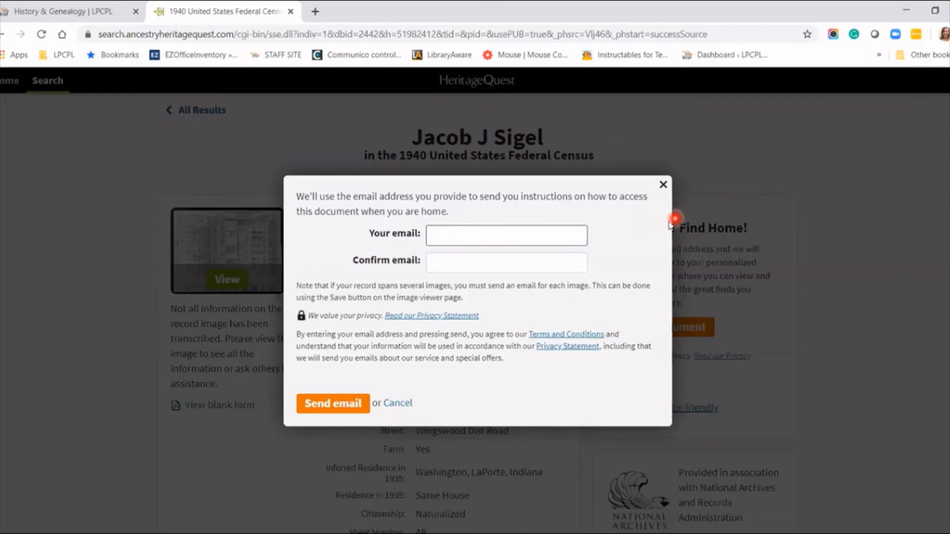
left_click(663, 185)
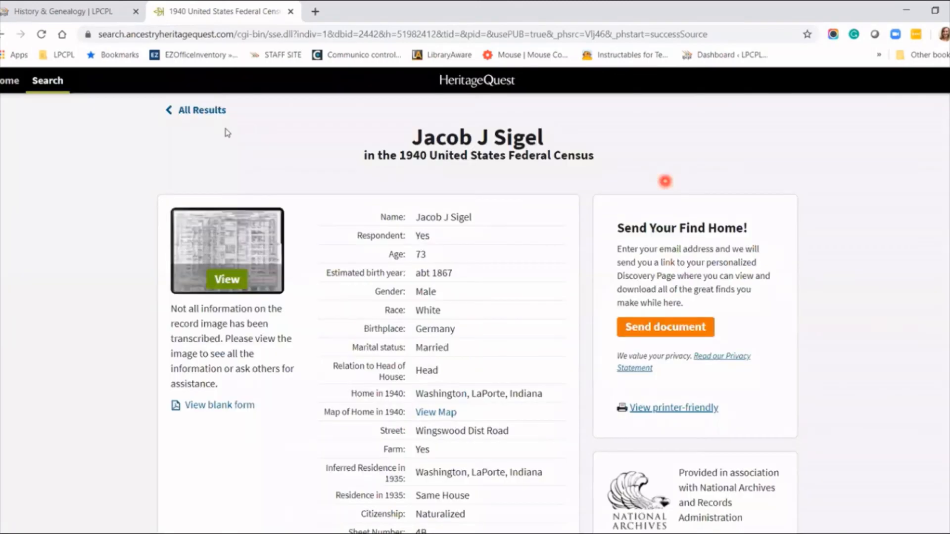
Step: Leave the record for the home page and open the Belgium, Antwerp Police Immigration, 1840-1930 collection among the immigration records
left_click(199, 112)
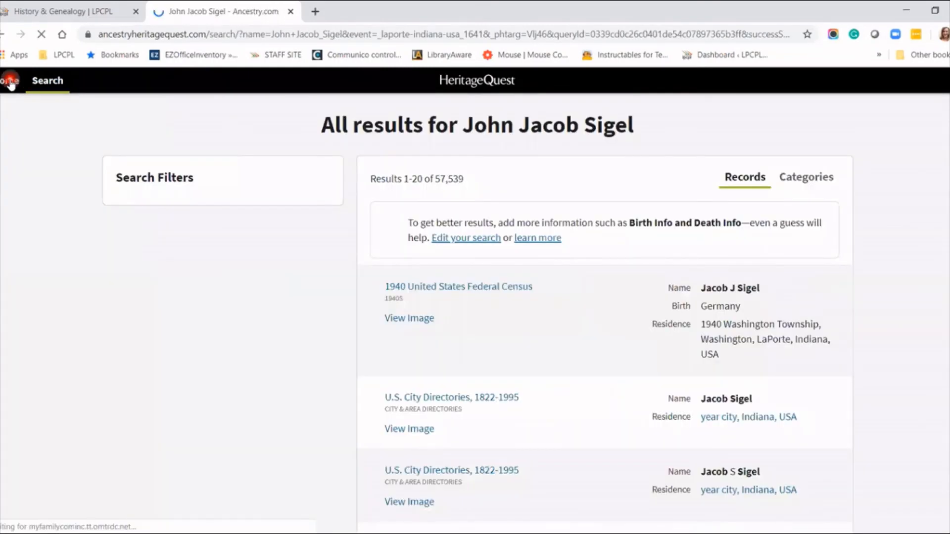
left_click(10, 82)
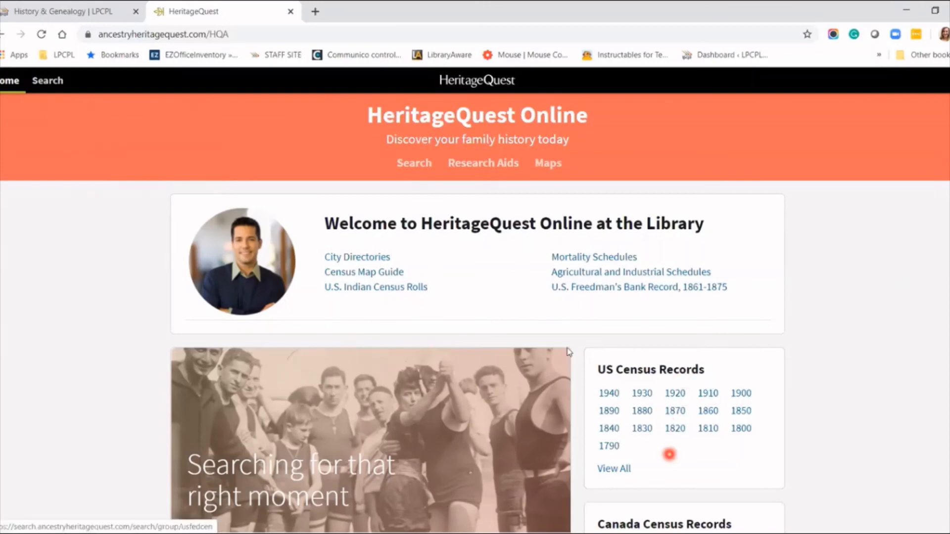
left_click(47, 80)
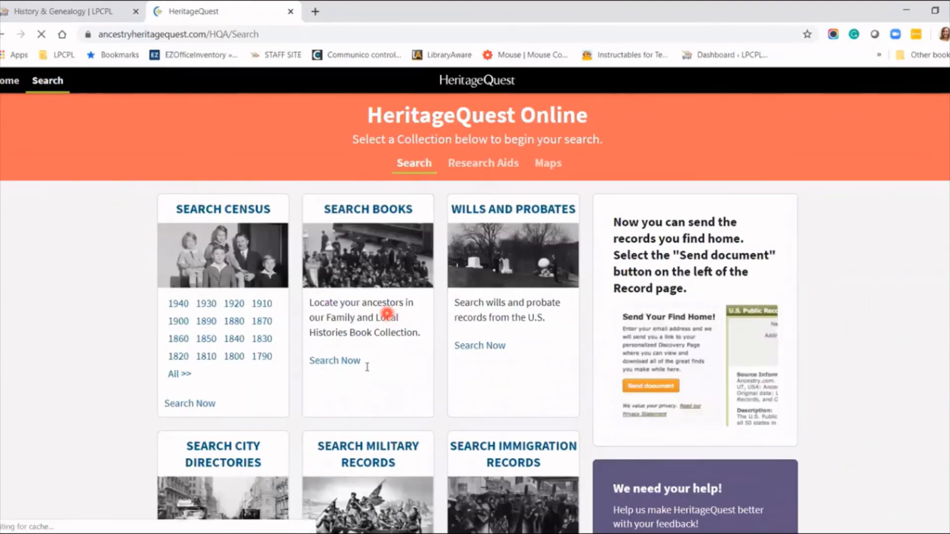
scroll(363, 410, "down", 4)
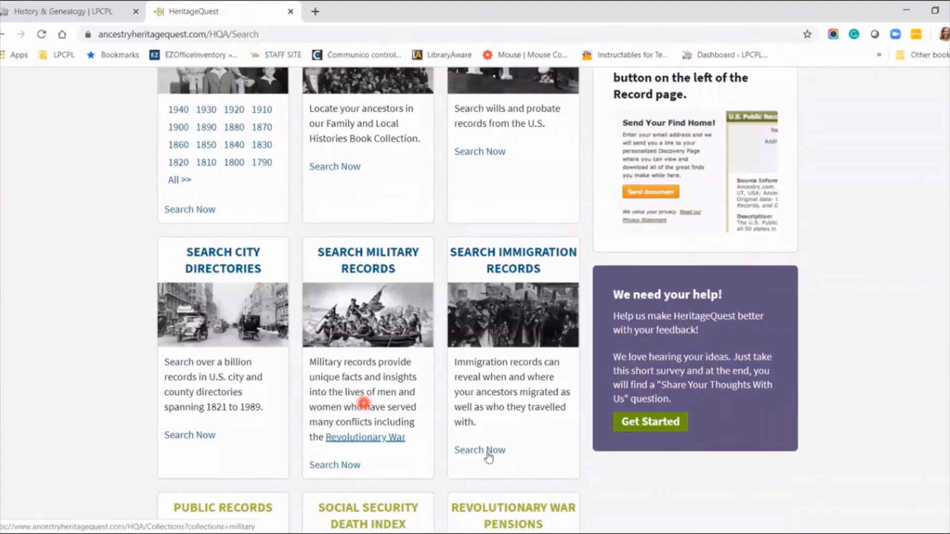
left_click(482, 451)
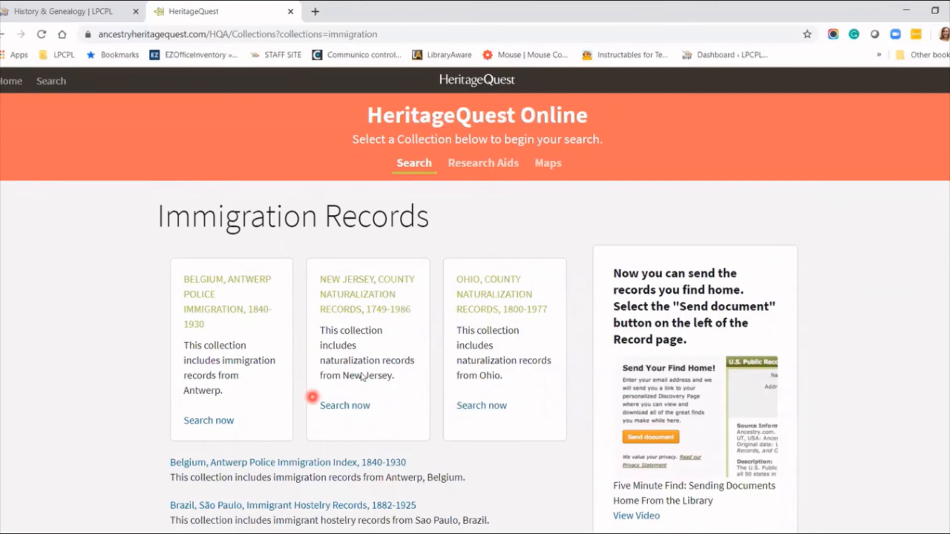
left_click(219, 421)
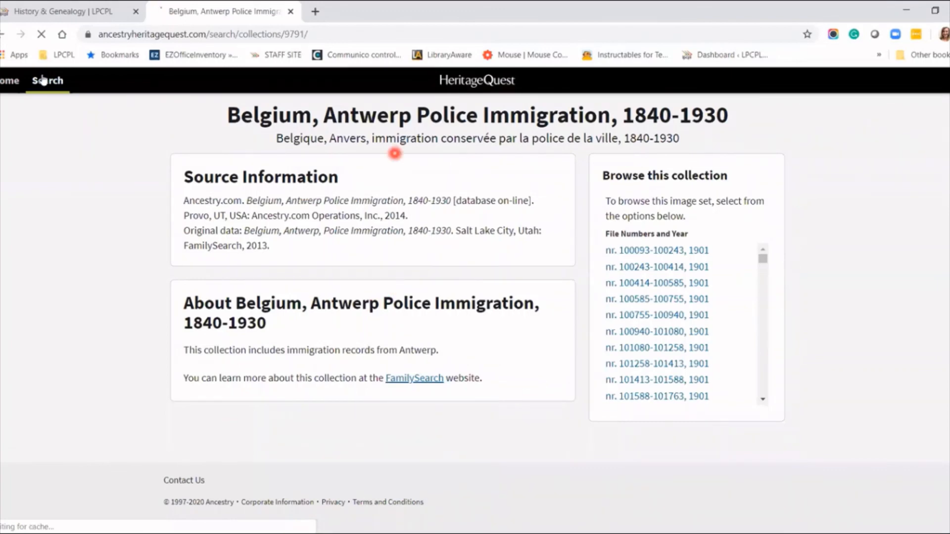
Step: Return from the Antwerp collection to the HeritageQuest home page and open the overview of searchable collections
left_click(9, 81)
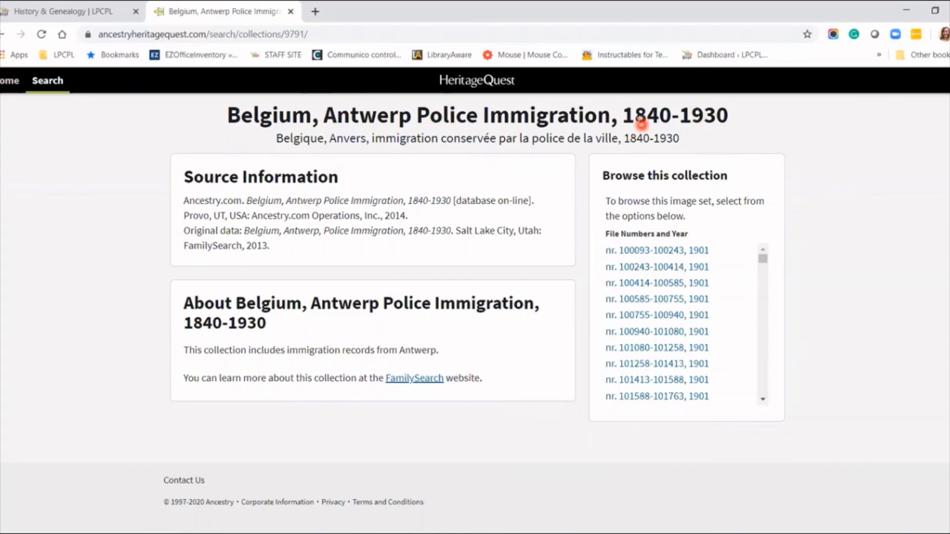
left_click(11, 81)
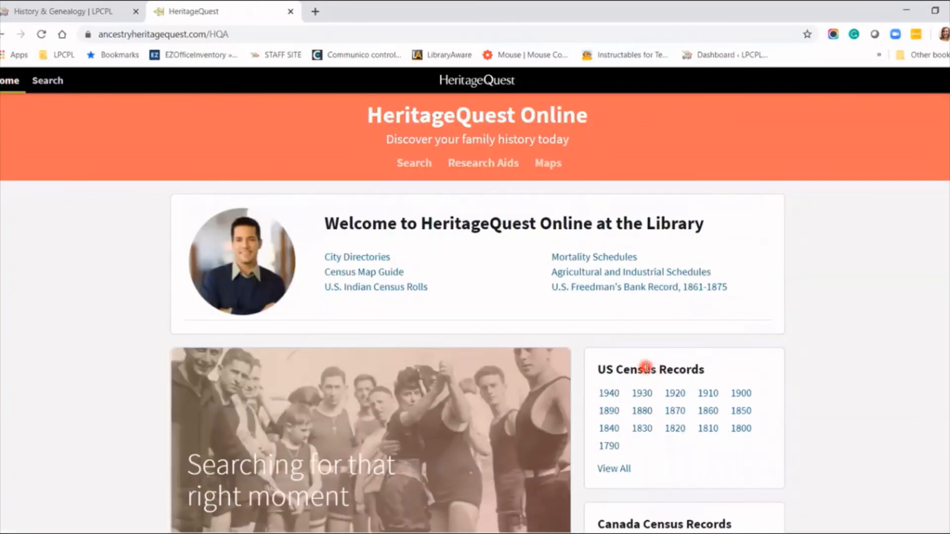
left_click(49, 83)
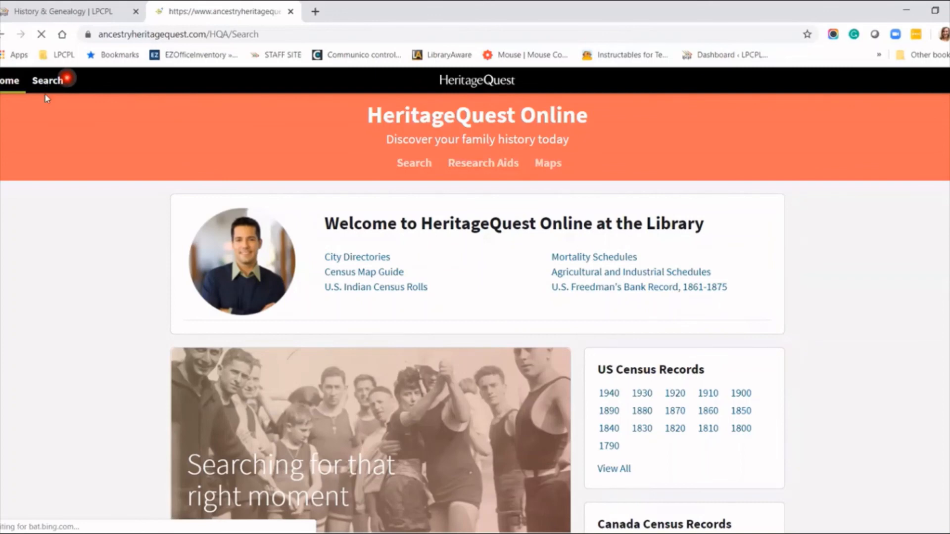